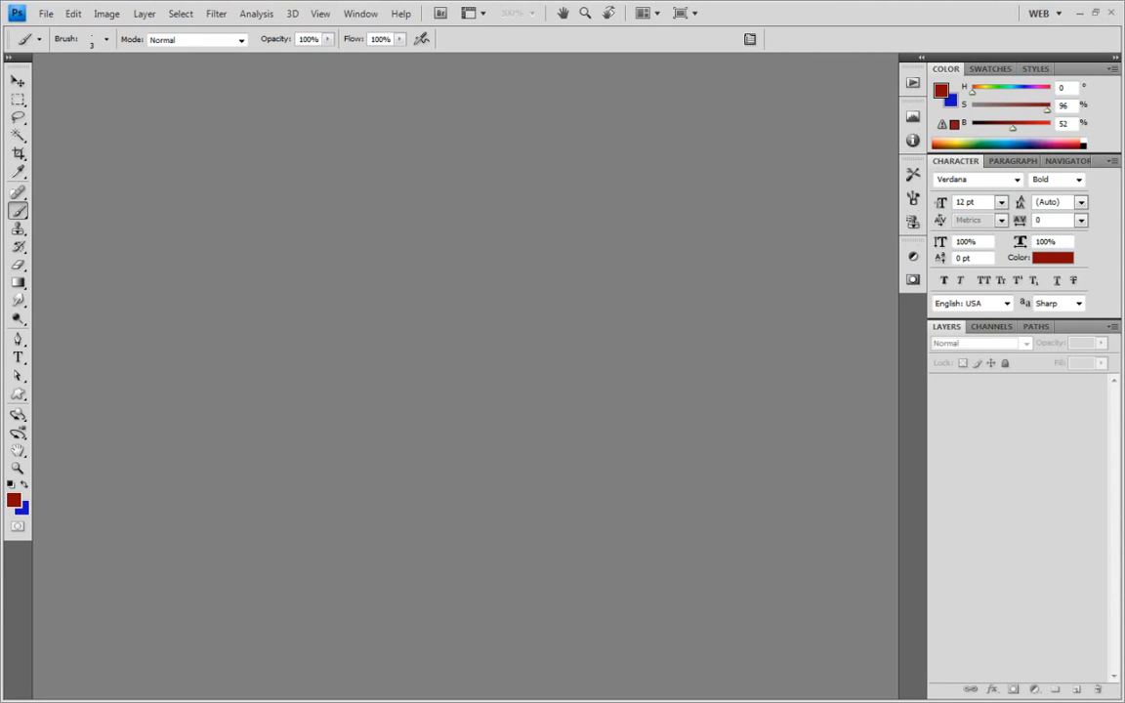
Step: Open the recently used griffin.psd reference sheet
left_click(45, 14)
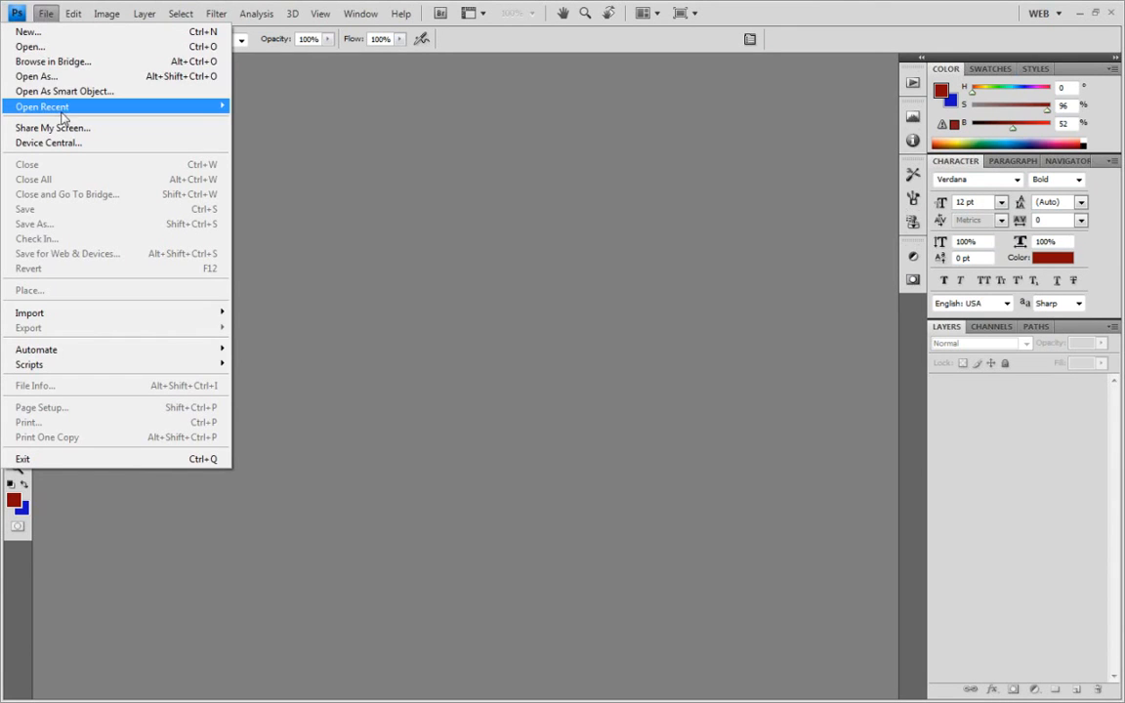
mouse_move(64, 115)
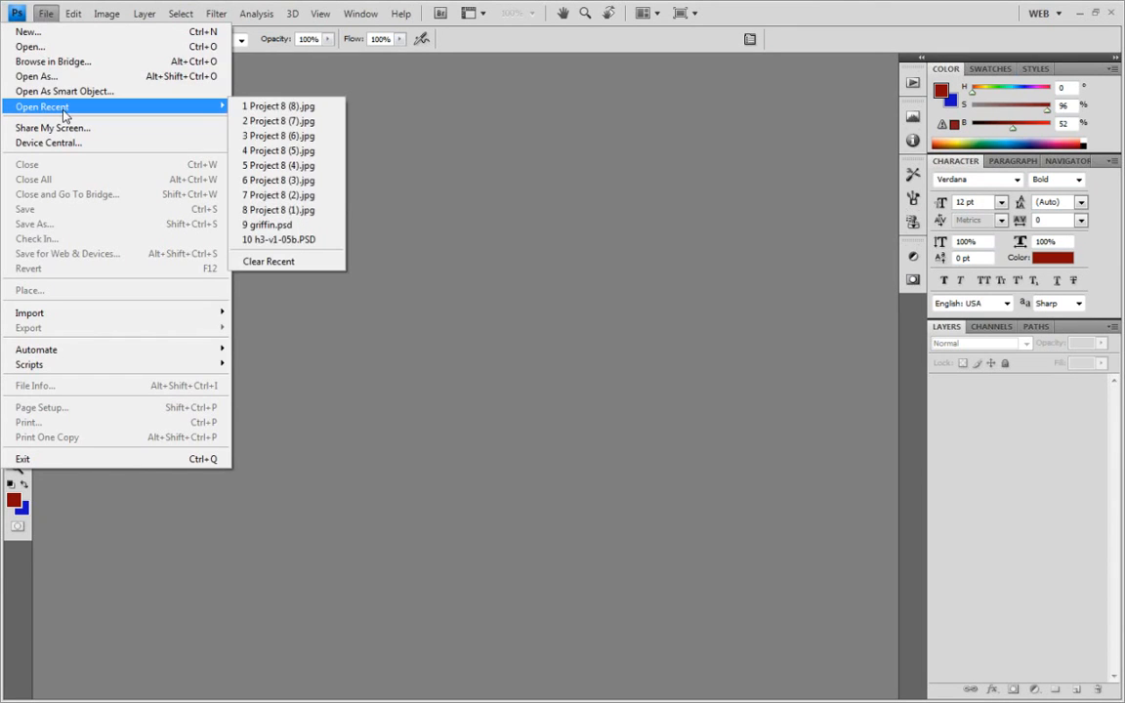
left_click(246, 224)
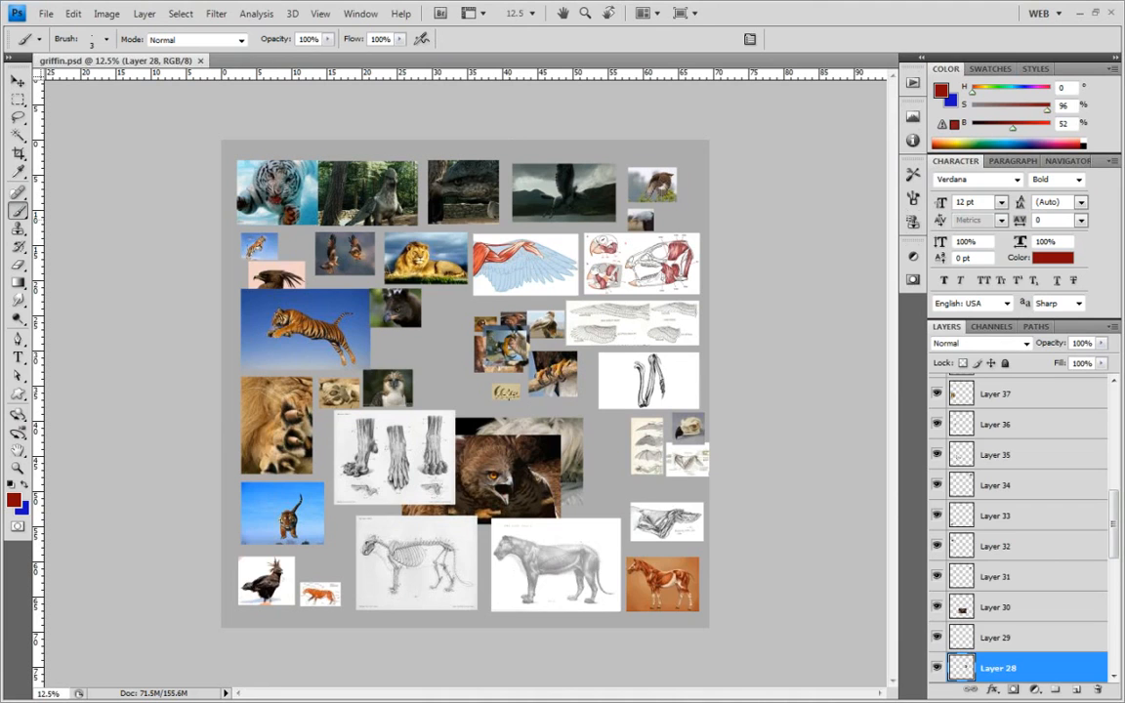
Step: Save a copy of the griffin reference sheet to the Desktop
left_click(46, 13)
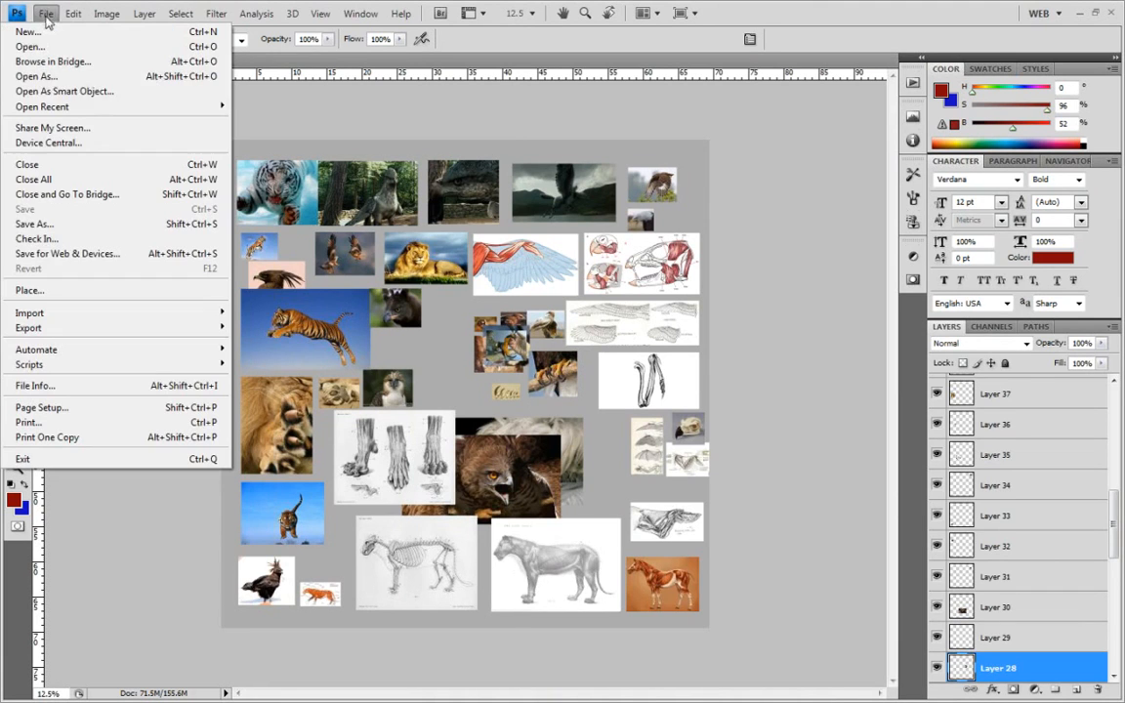
left_click(61, 223)
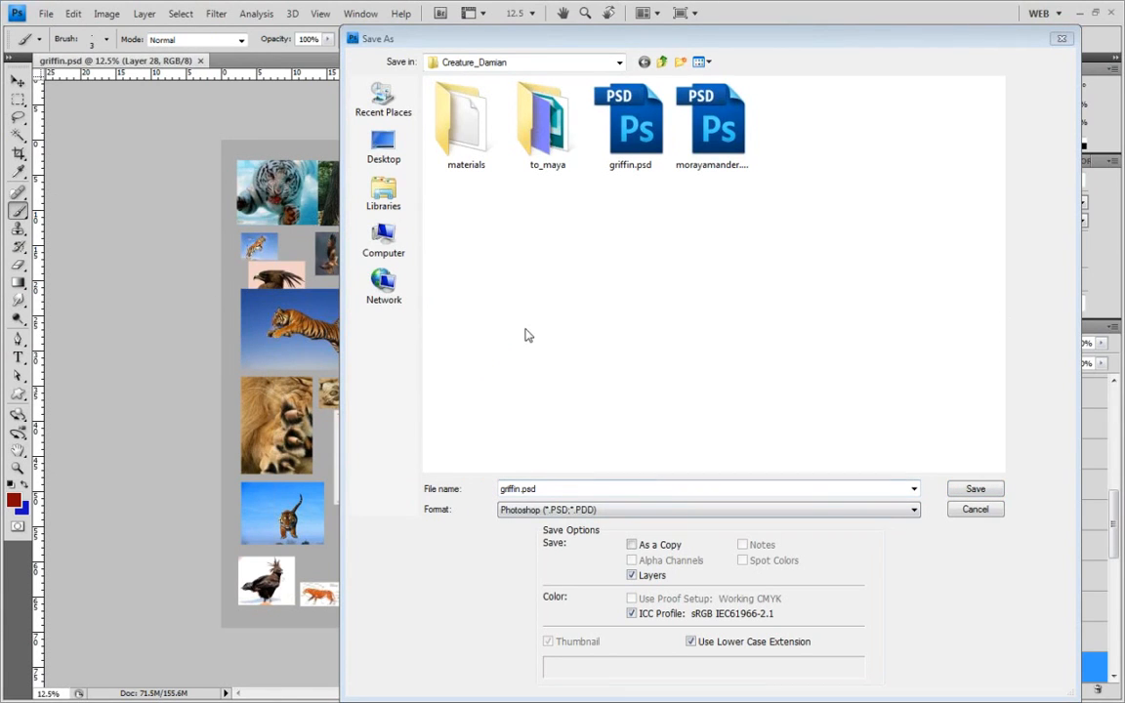
left_click(389, 144)
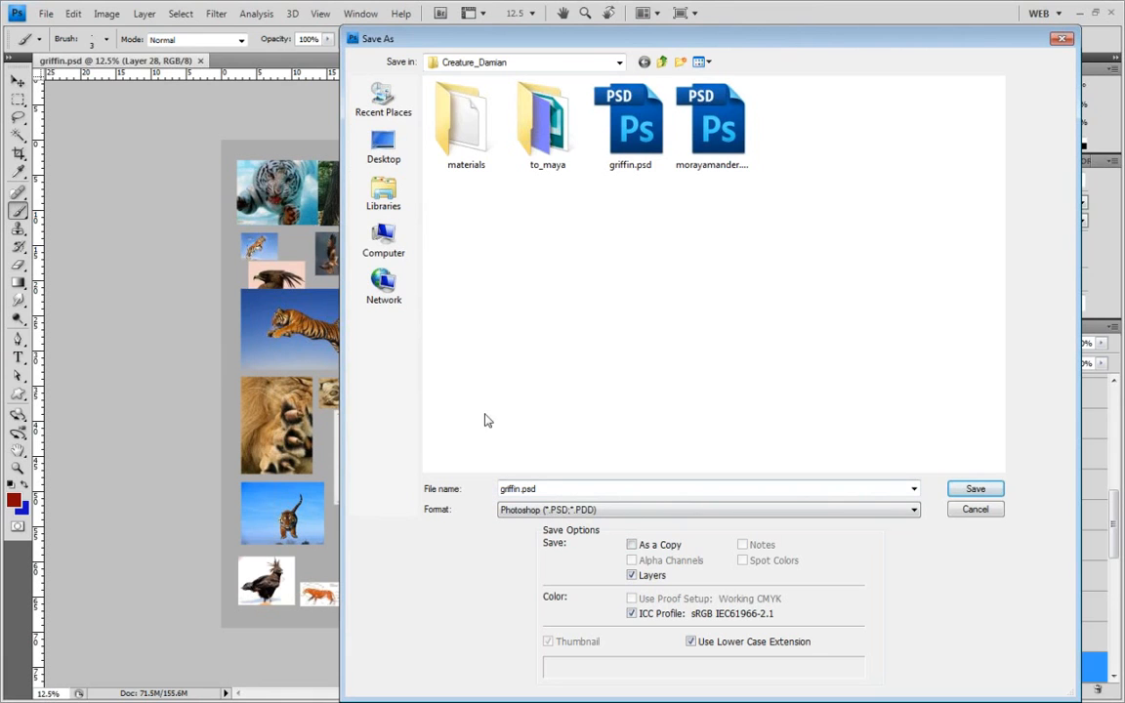
left_click(399, 156)
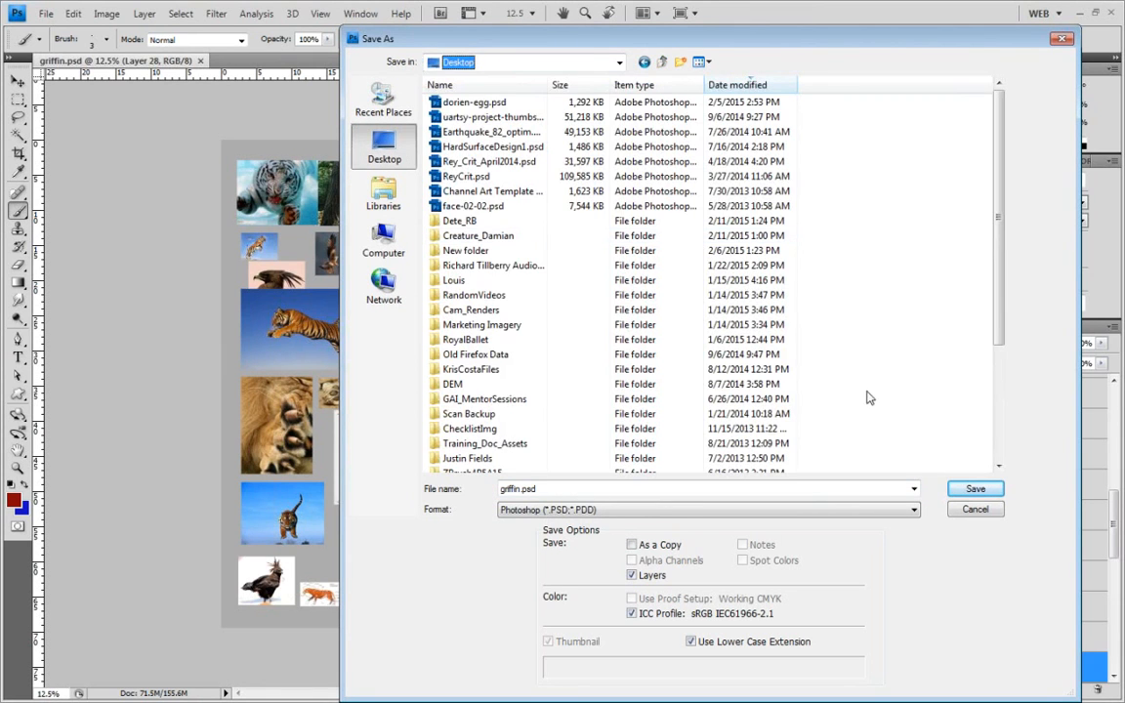
left_click(974, 489)
left_click(667, 329)
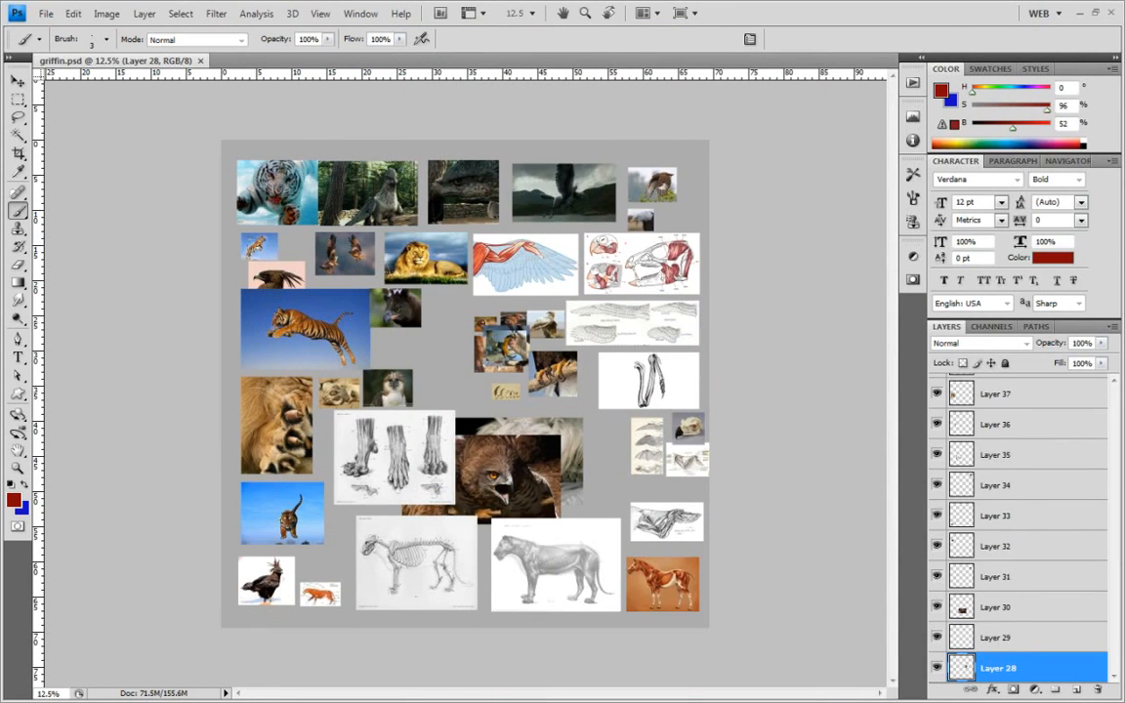
Step: Switch to ZBrush and expand the SubTool list of the Skin_Head model
key("alt+Tab")
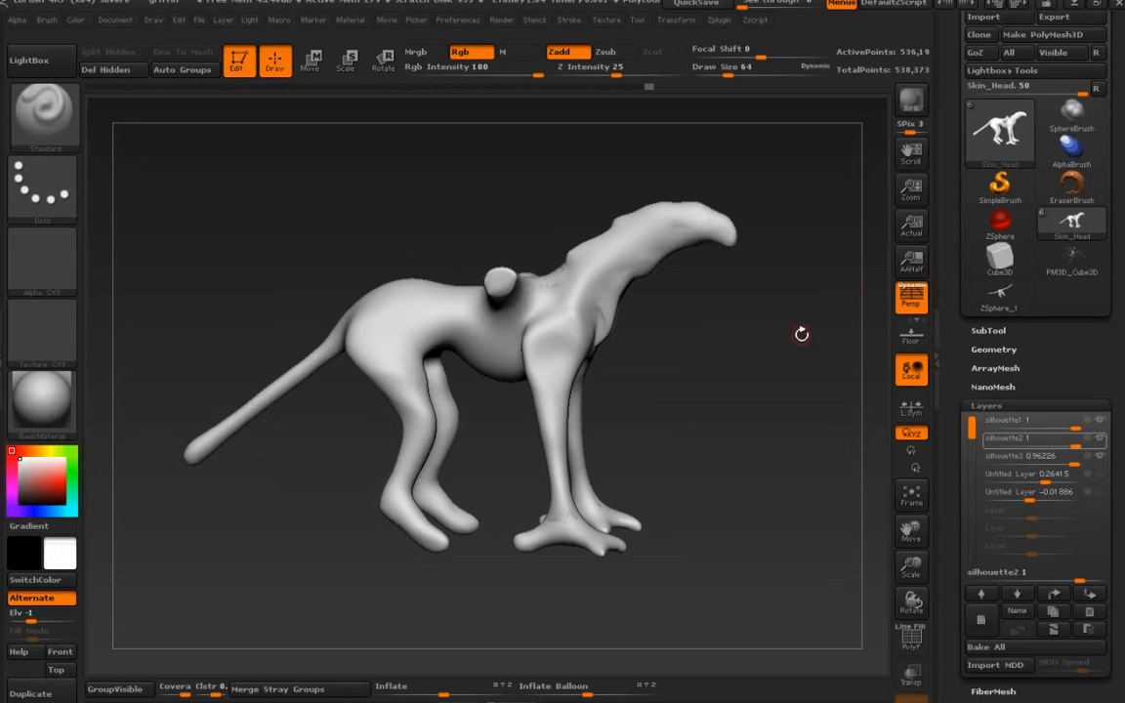
left_click(994, 331)
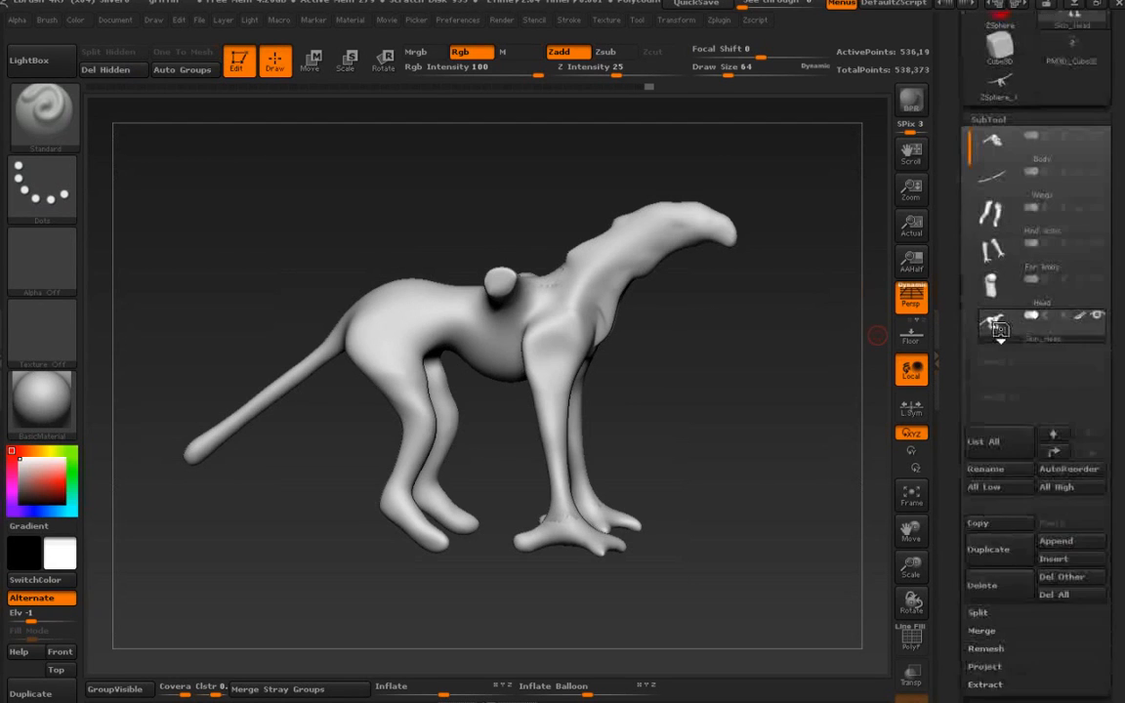
left_click_drag(959, 293, 965, 394)
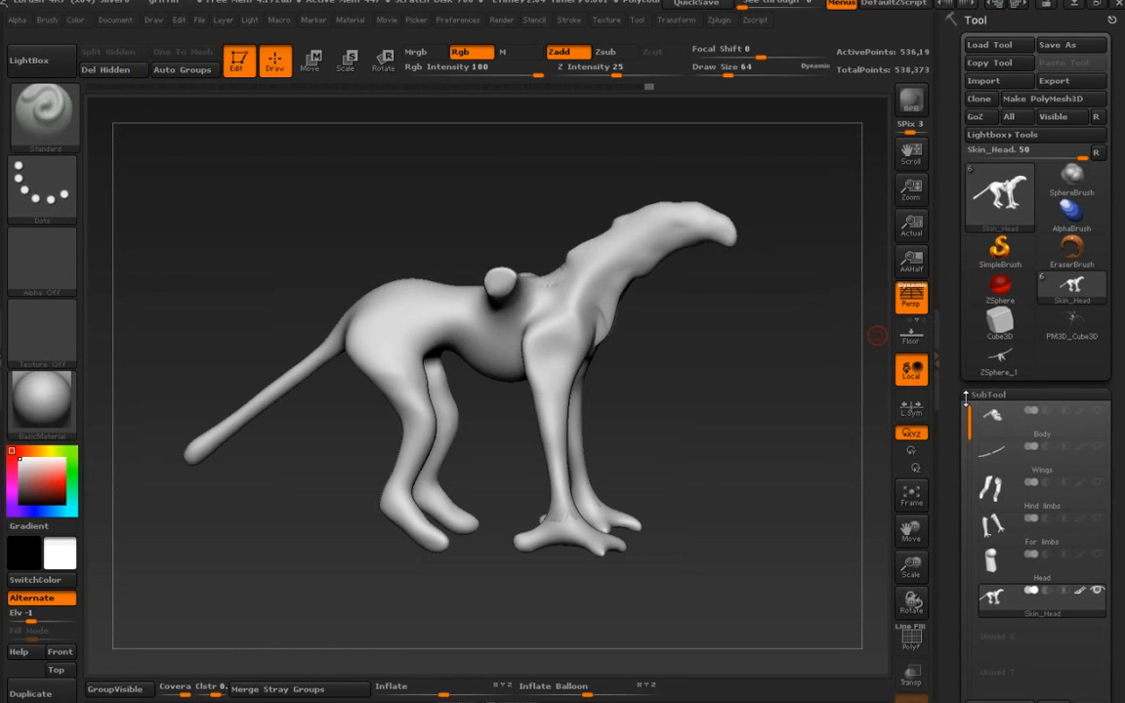
Step: Dock the Draw palette in the side tray and bring its floor grid settings into view
left_click(152, 20)
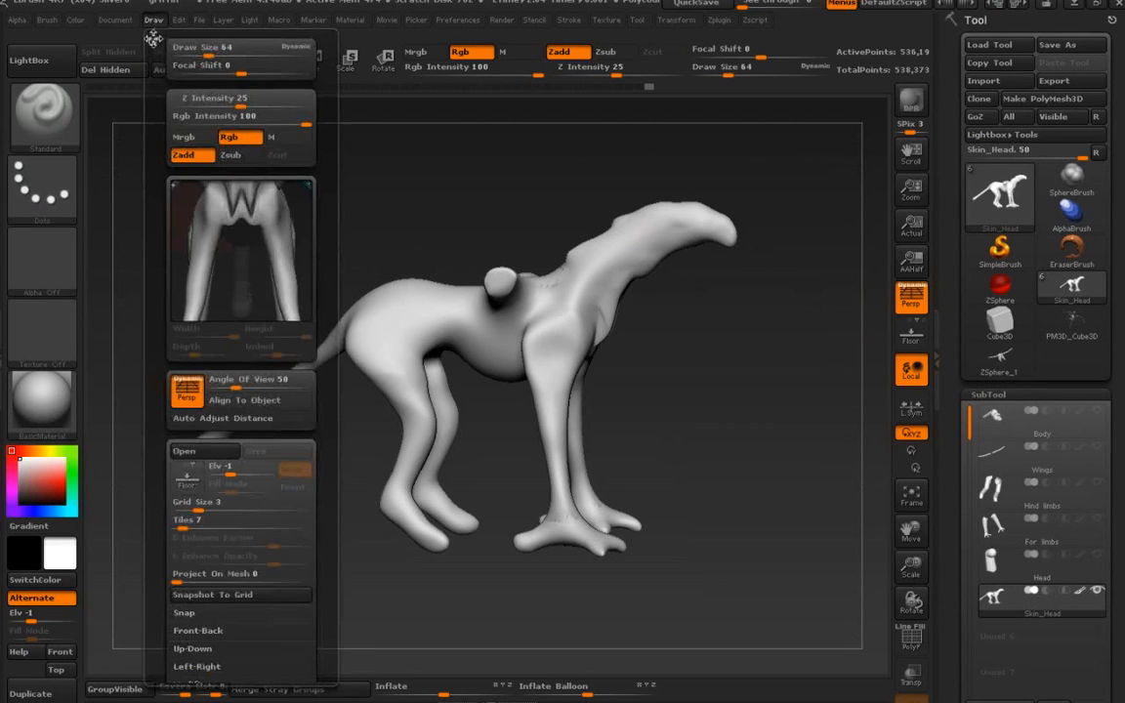
left_click_drag(153, 41, 967, 39)
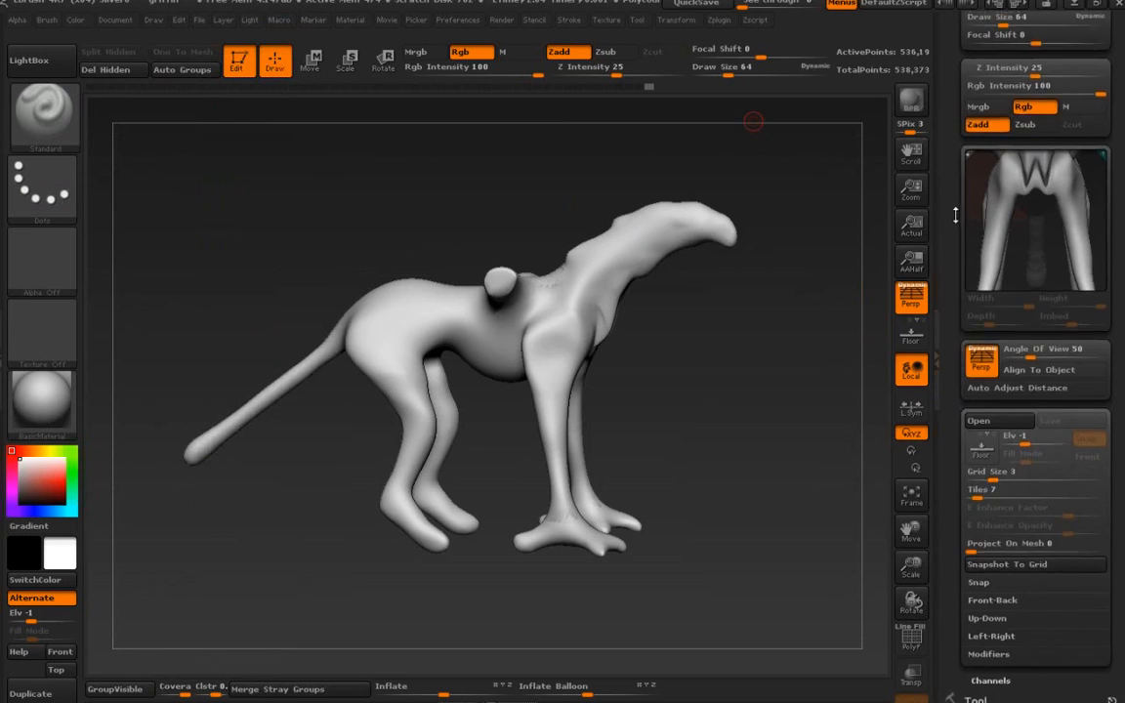
scroll(1023, 480, "down", 3)
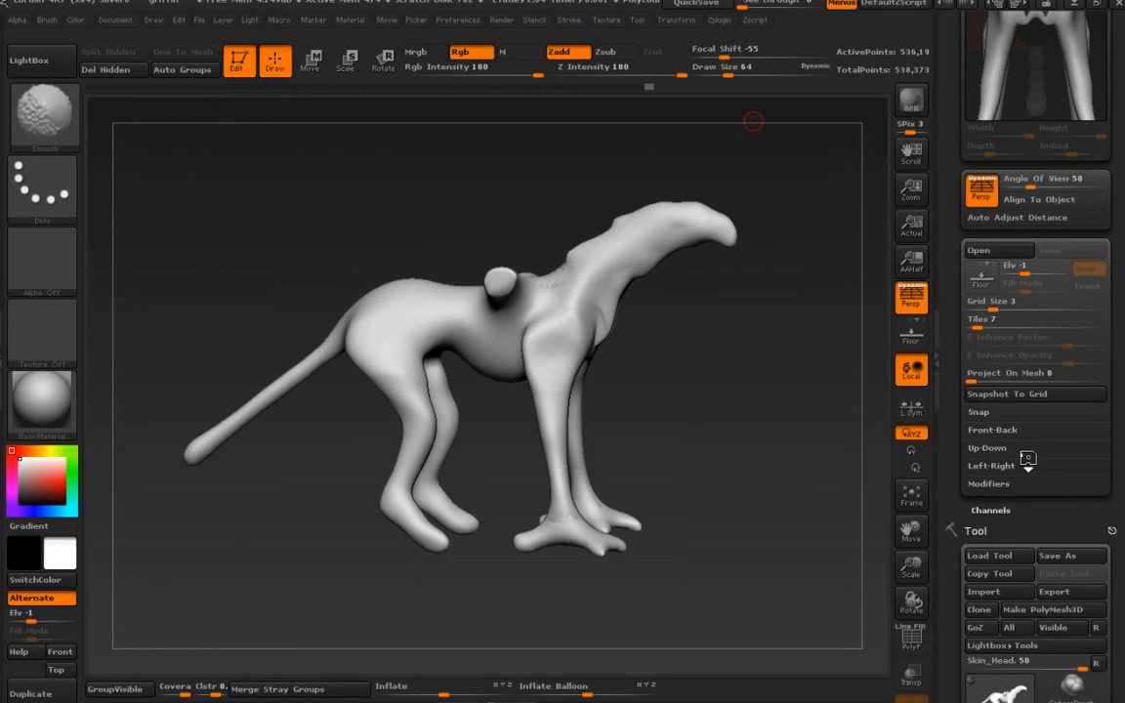
Step: Turn on the perspective floor grid beneath the creature model
key("shift+p")
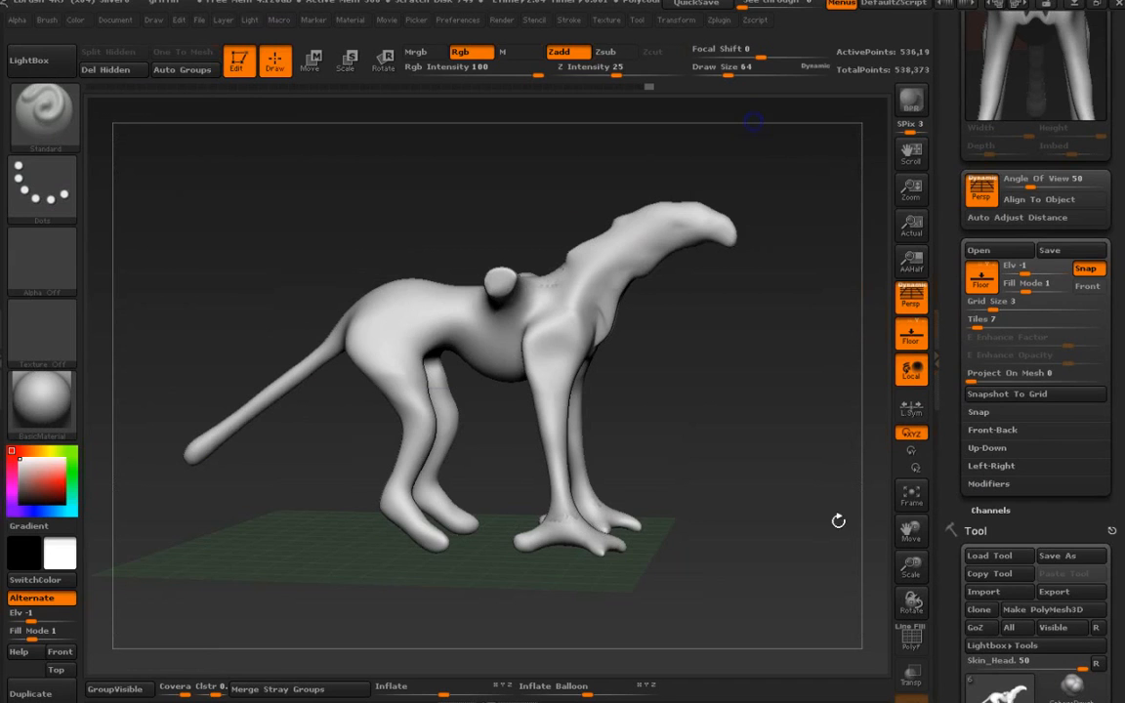
left_click_drag(705, 512, 747, 530)
left_click_drag(713, 444, 759, 390)
Step: Import the griffin reference sheet as Map1 of the floor's Front-Back grid
left_click(991, 431)
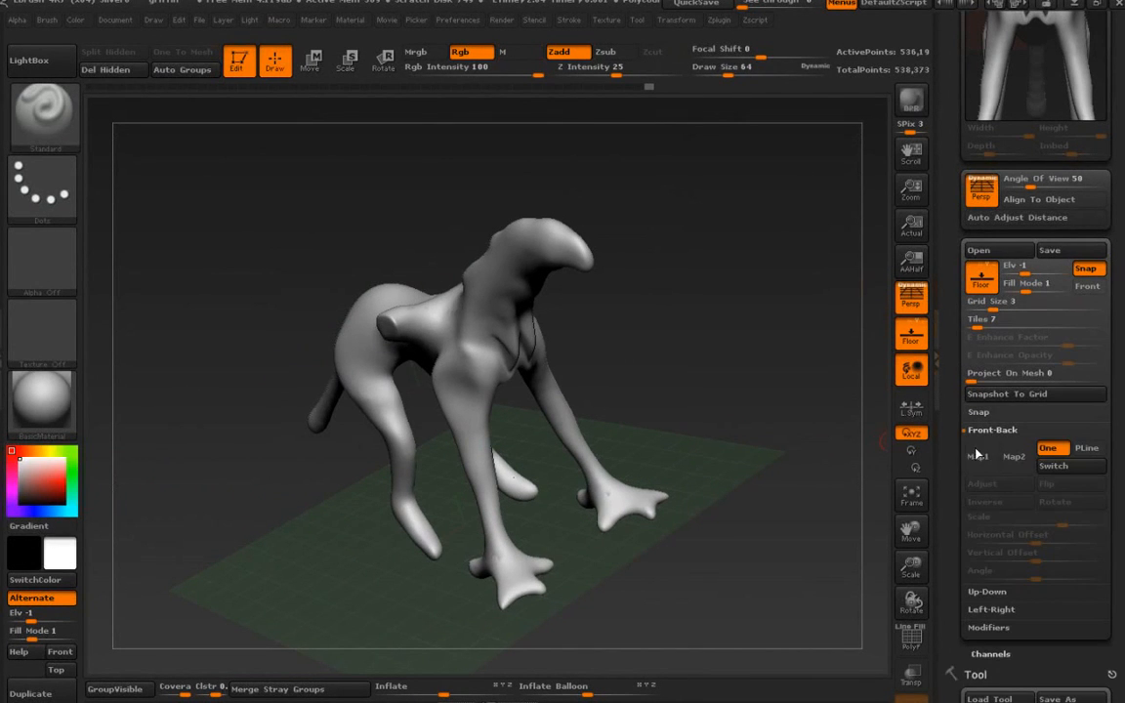
left_click(978, 459)
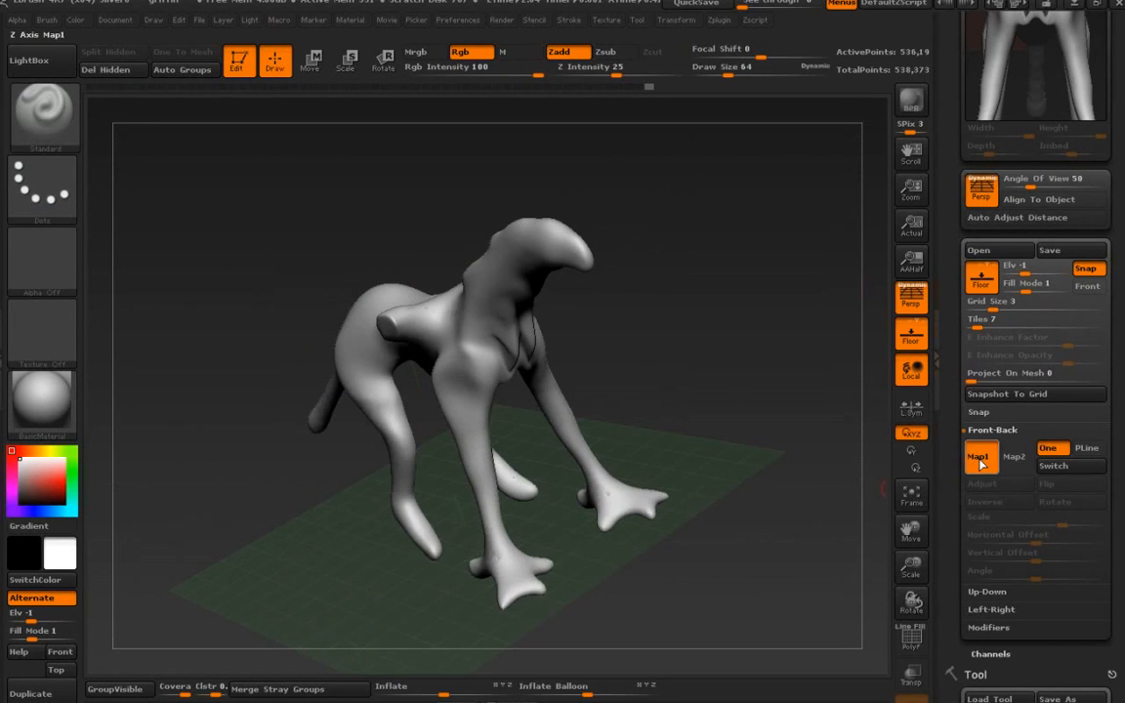
left_click(979, 459)
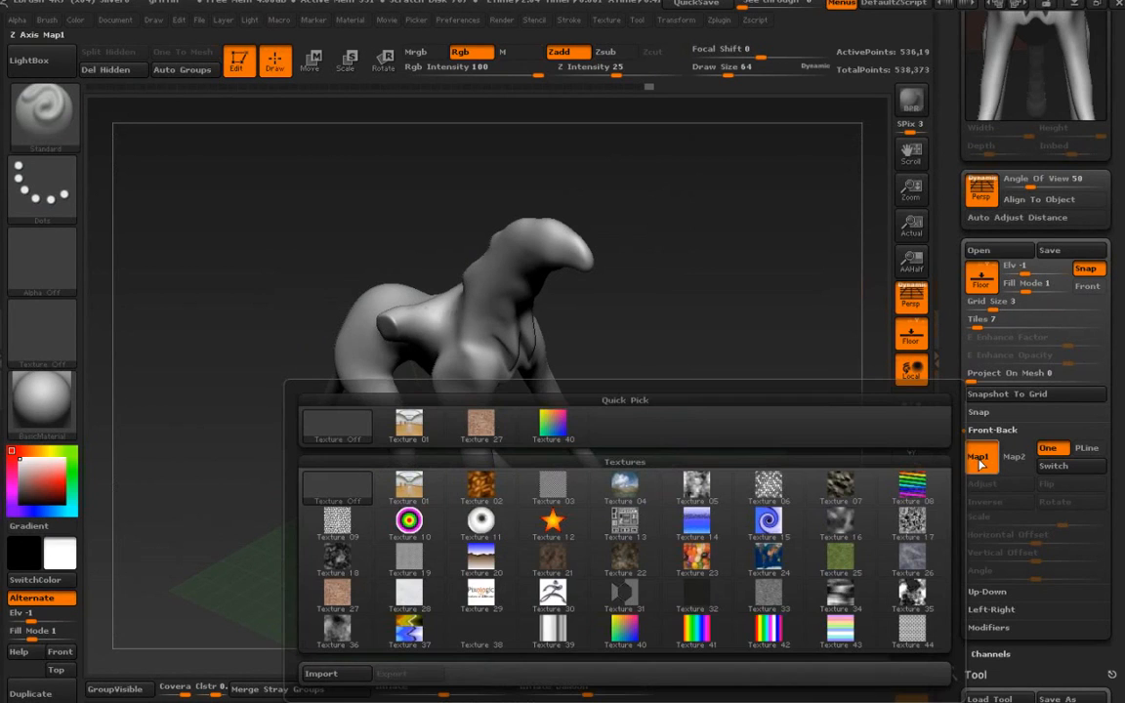
left_click(336, 673)
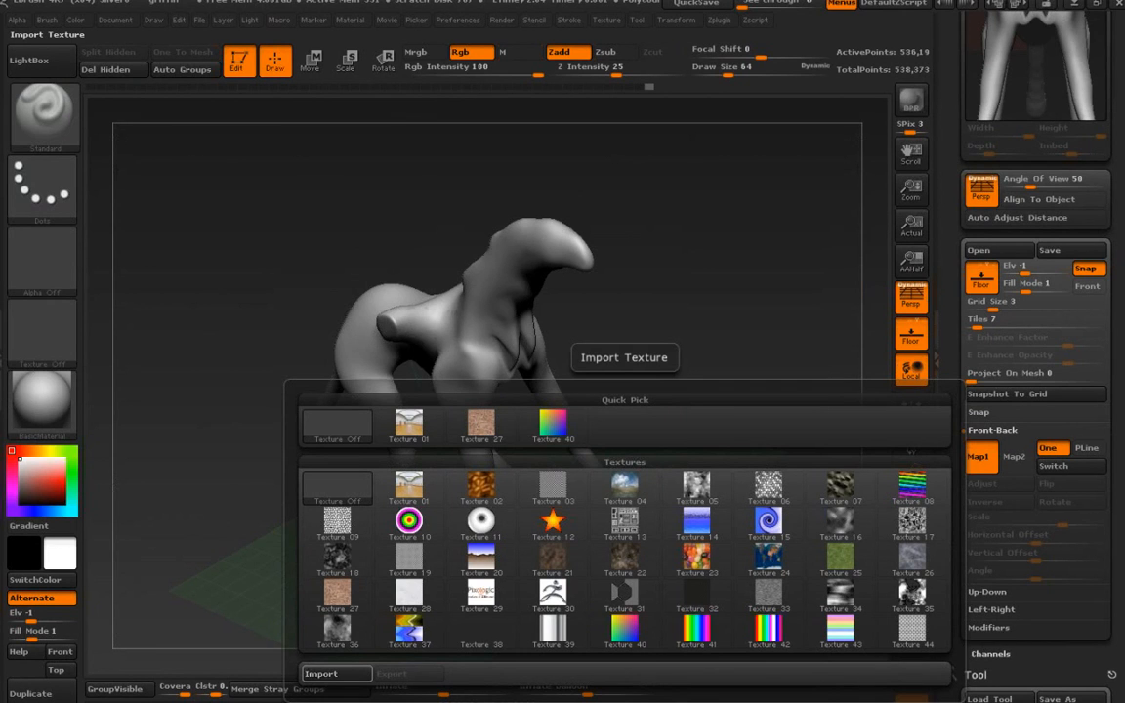
left_click_drag(613, 216, 879, 410)
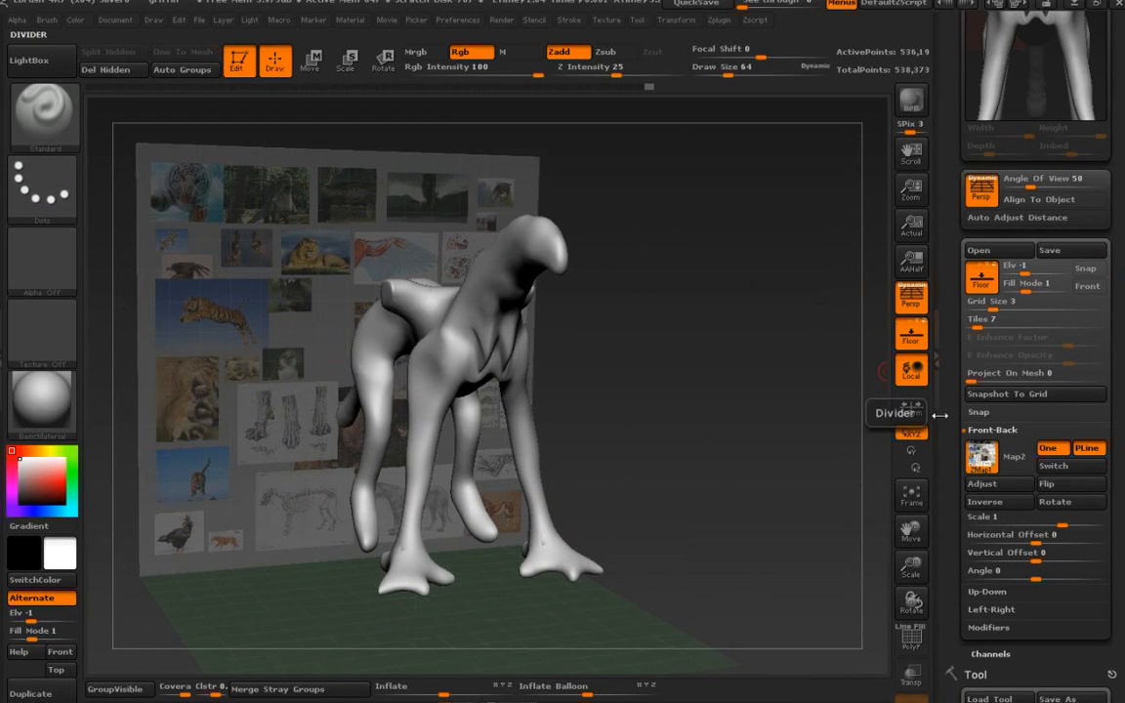
Step: Set the grid's Fill Mode to 3, the edge enhance opacity to about 0.77 and the edge enhance factor to 0.001
left_click(1065, 294)
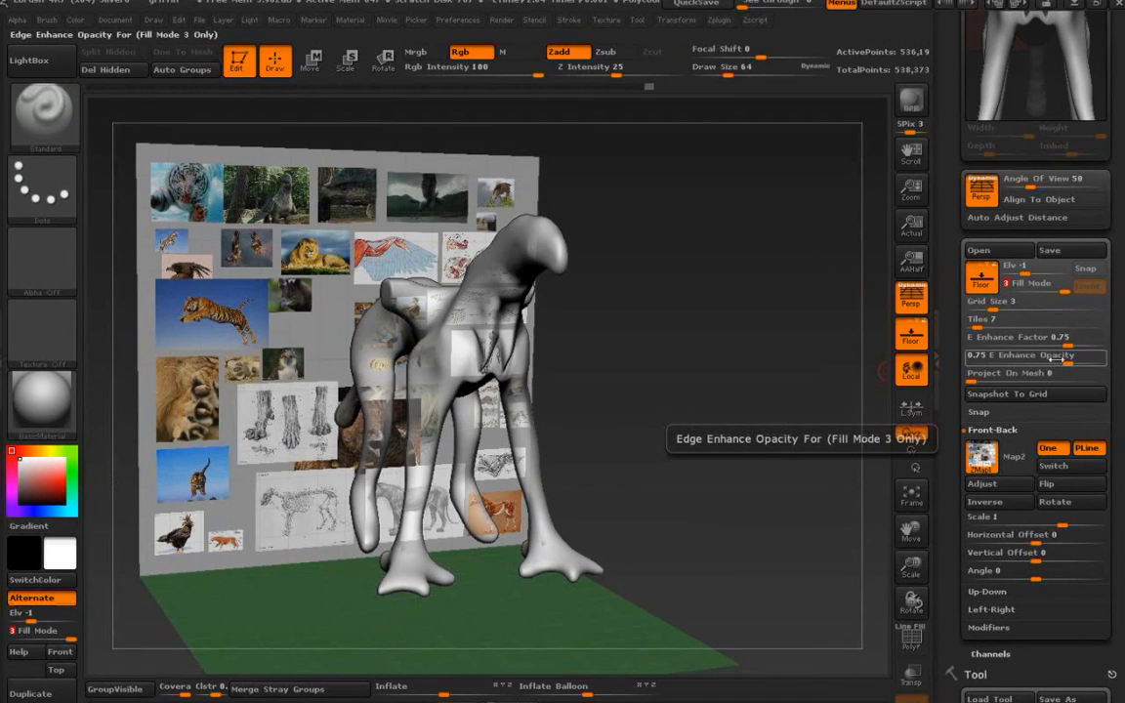
mouse_move(1060, 359)
left_mouse_down()
mouse_move(1025, 358)
mouse_move(1074, 357)
left_mouse_up()
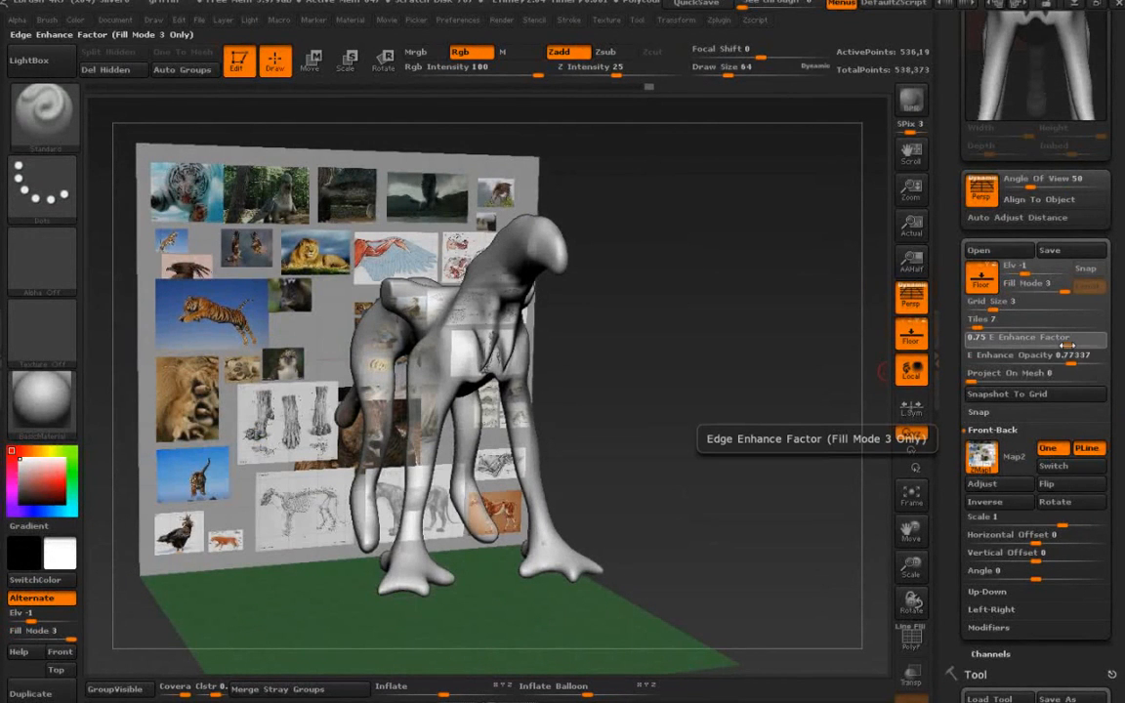
left_click_drag(1071, 344, 953, 345)
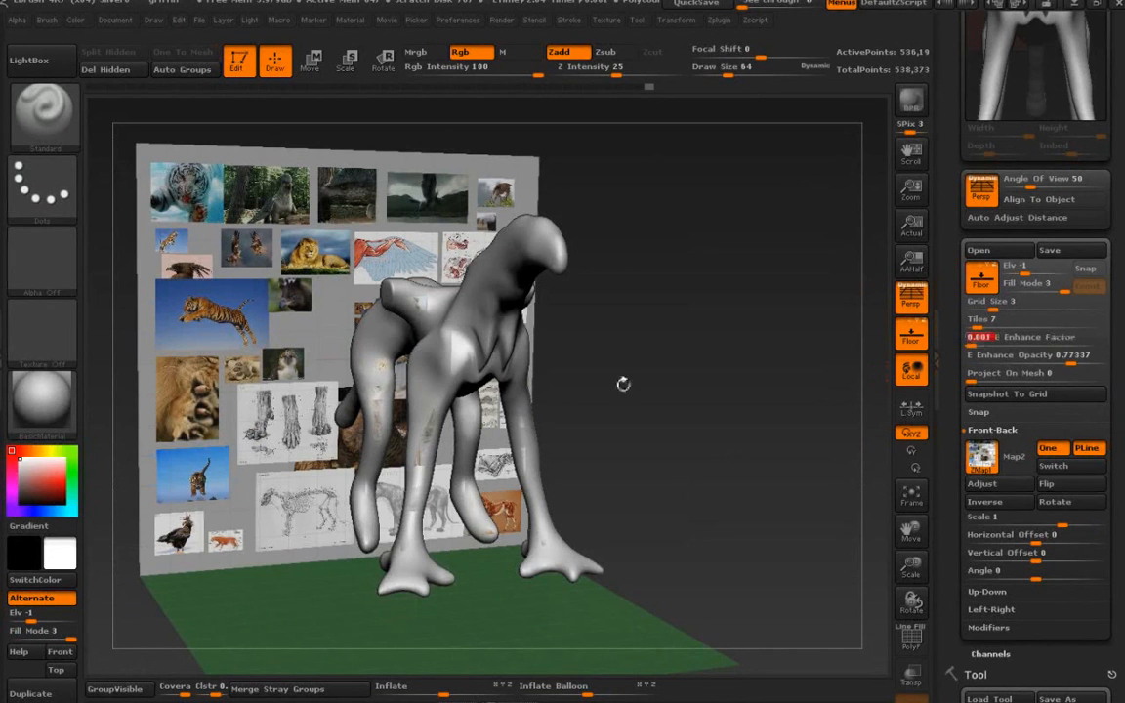
left_click_drag(624, 383, 666, 342)
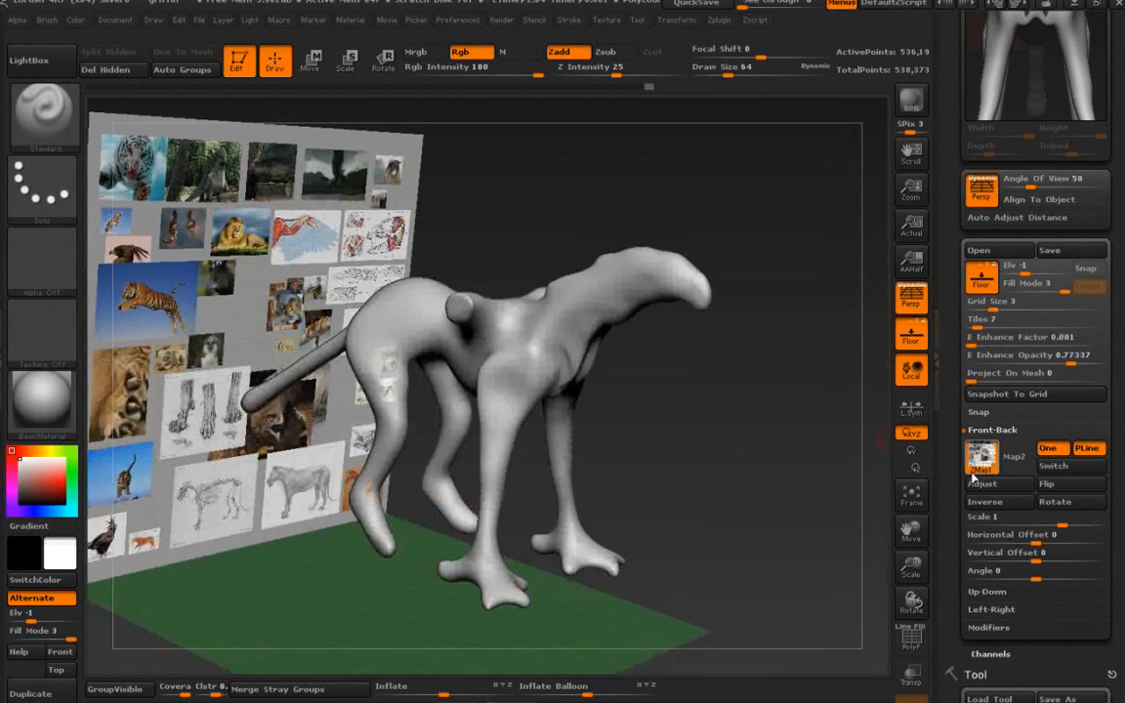
Step: Start cropping the Front-Back map image, setting Crop Left to 358 and Crop Top to 229
left_click(982, 485)
left_click_drag(674, 269, 550, 702)
left_click_drag(327, 394, 635, 322)
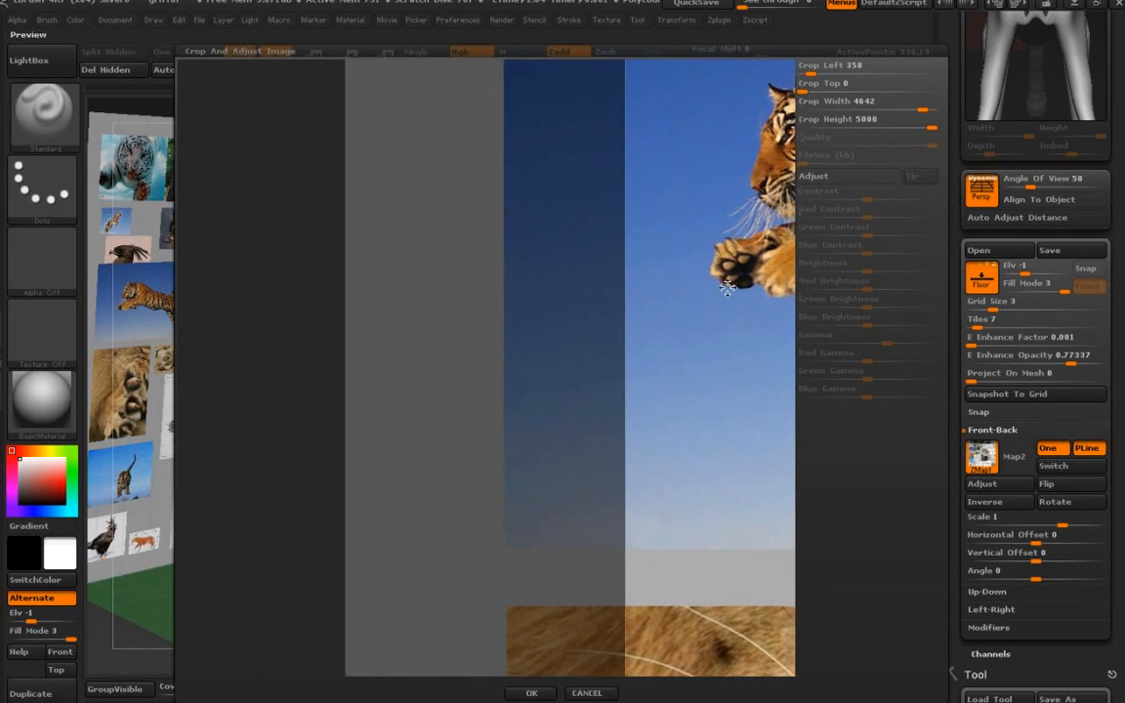
left_click_drag(779, 135, 567, 580)
mouse_move(603, 263)
left_mouse_down()
mouse_move(616, 295)
mouse_move(618, 698)
left_mouse_up()
left_click_drag(613, 120, 576, 498)
left_click_drag(423, 116, 391, 282)
mouse_move(442, 574)
left_mouse_down()
mouse_move(459, 431)
mouse_move(457, 15)
left_mouse_up()
left_click_drag(459, 482, 470, 9)
mouse_move(493, 462)
left_mouse_down()
mouse_move(439, 39)
mouse_move(472, 443)
mouse_move(466, 52)
mouse_move(503, 28)
left_mouse_up()
left_click_drag(445, 569, 496, 64)
left_click_drag(467, 375, 437, 32)
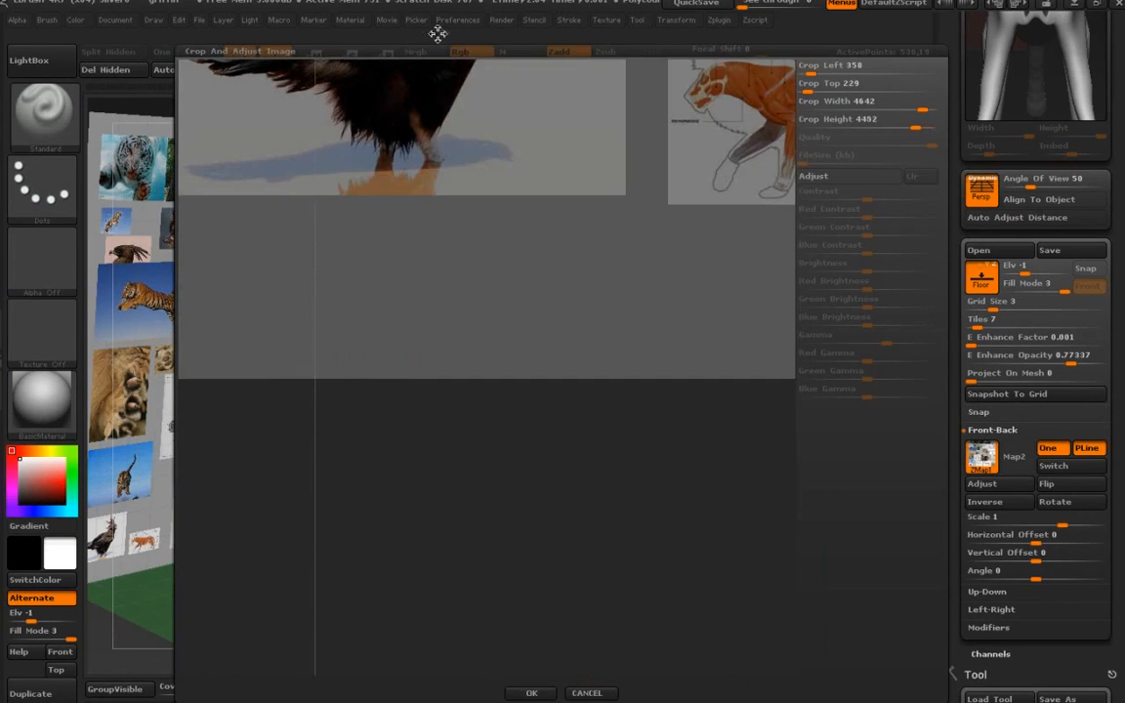
Step: Set Crop Height to 572 and Crop Width to 542 to frame the white tiger's head
left_click_drag(484, 137, 551, 86)
left_click_drag(572, 153, 584, 587)
left_click_drag(672, 176, 641, 425)
left_click_drag(614, 139, 623, 442)
mouse_move(619, 269)
left_mouse_down()
mouse_move(580, 399)
mouse_move(580, 626)
left_mouse_up()
mouse_move(648, 107)
left_mouse_down()
mouse_move(647, 370)
mouse_move(678, 658)
left_mouse_up()
left_click_drag(640, 186, 639, 540)
left_click_drag(897, 122, 814, 124)
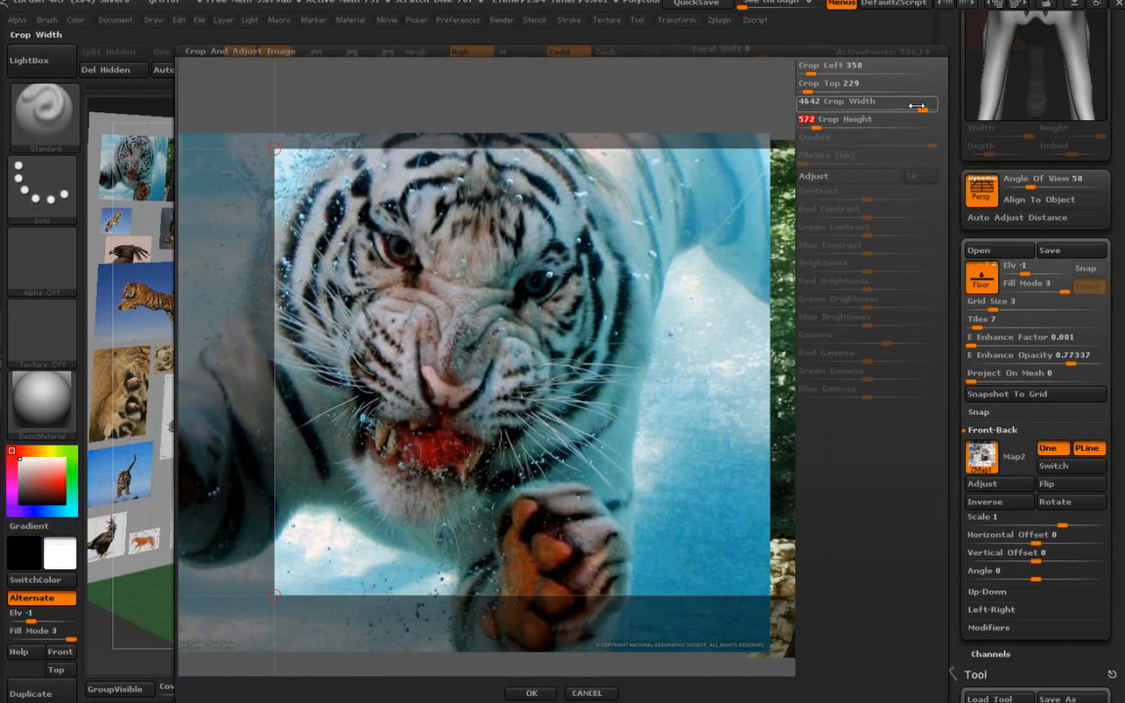
left_click_drag(922, 107, 813, 129)
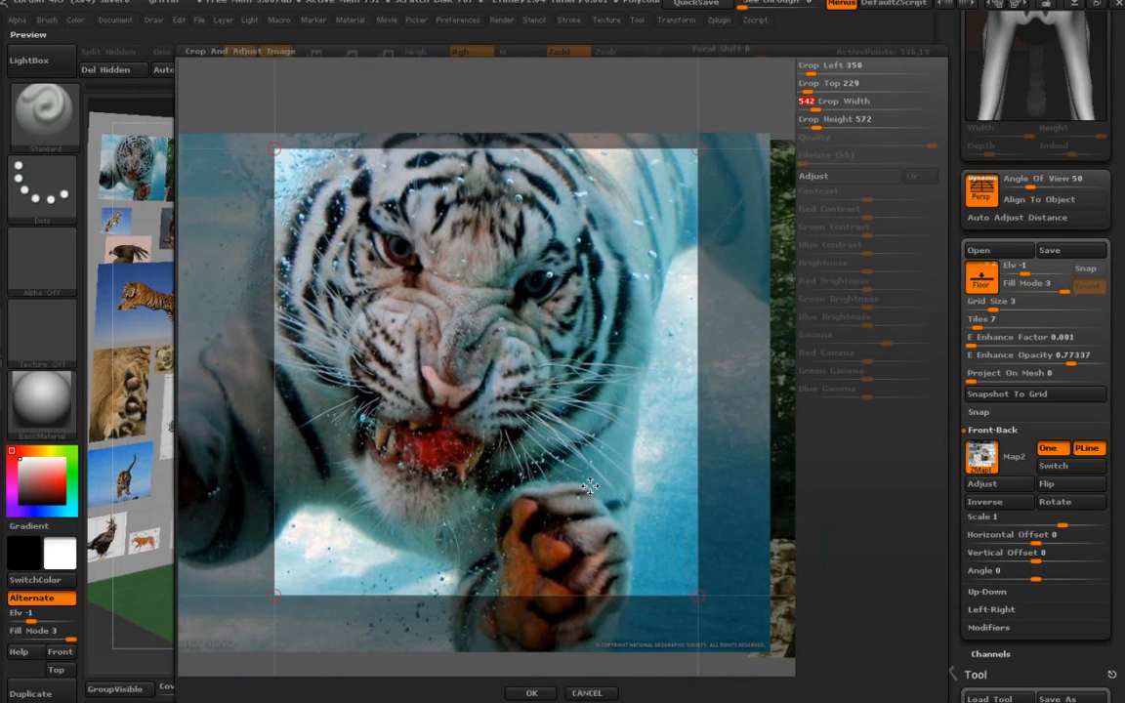
Step: Apply the crop to the Front-Back map image and turn off the floor grid
left_click(530, 692)
mouse_move(515, 243)
left_mouse_down()
mouse_move(497, 253)
mouse_move(509, 261)
mouse_move(500, 245)
left_mouse_up()
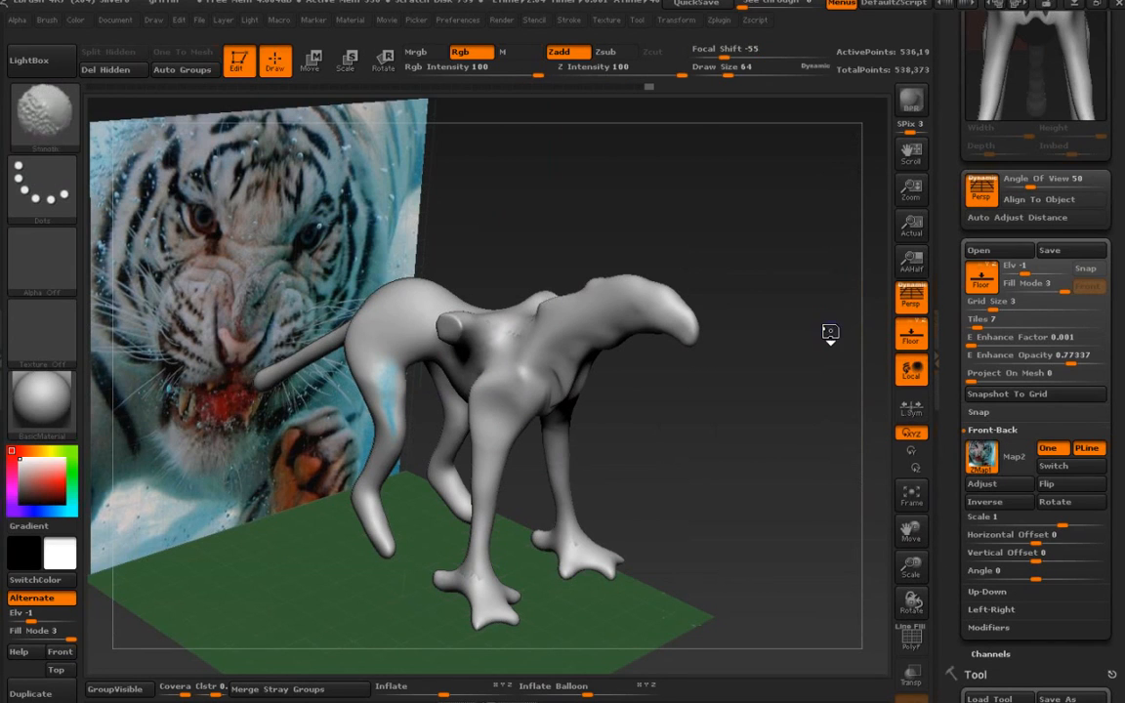
key("shift+p")
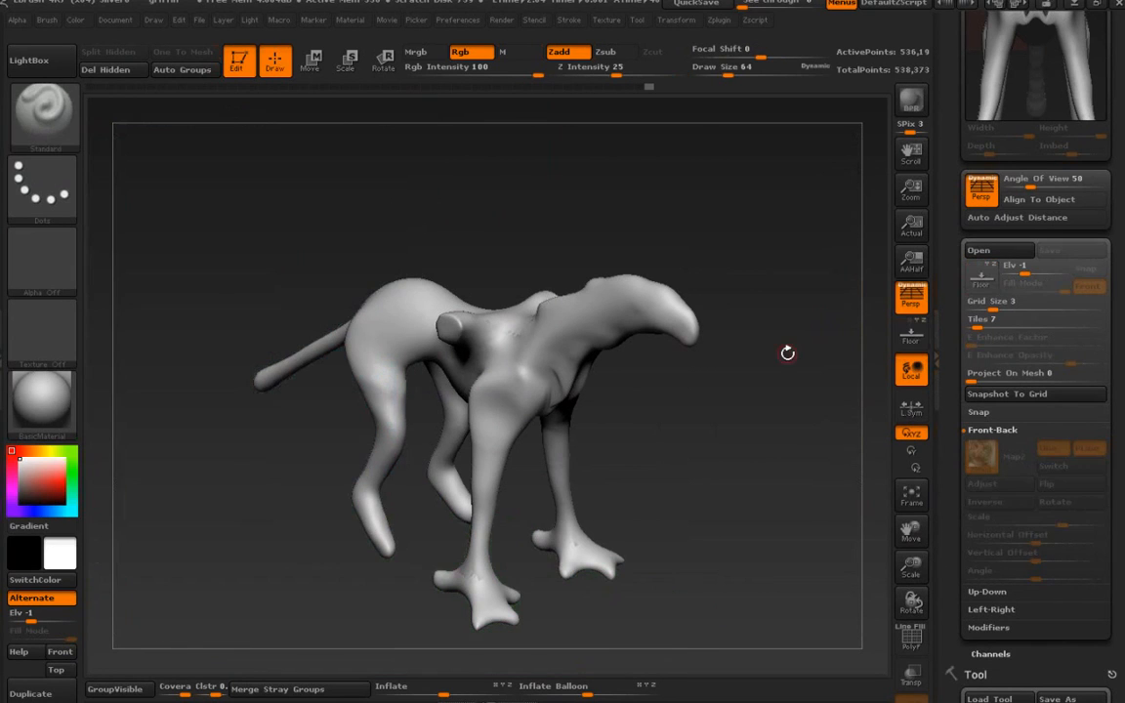
Step: Dock the Texture palette in the side tray and expand its Image Plane options
left_click(606, 22)
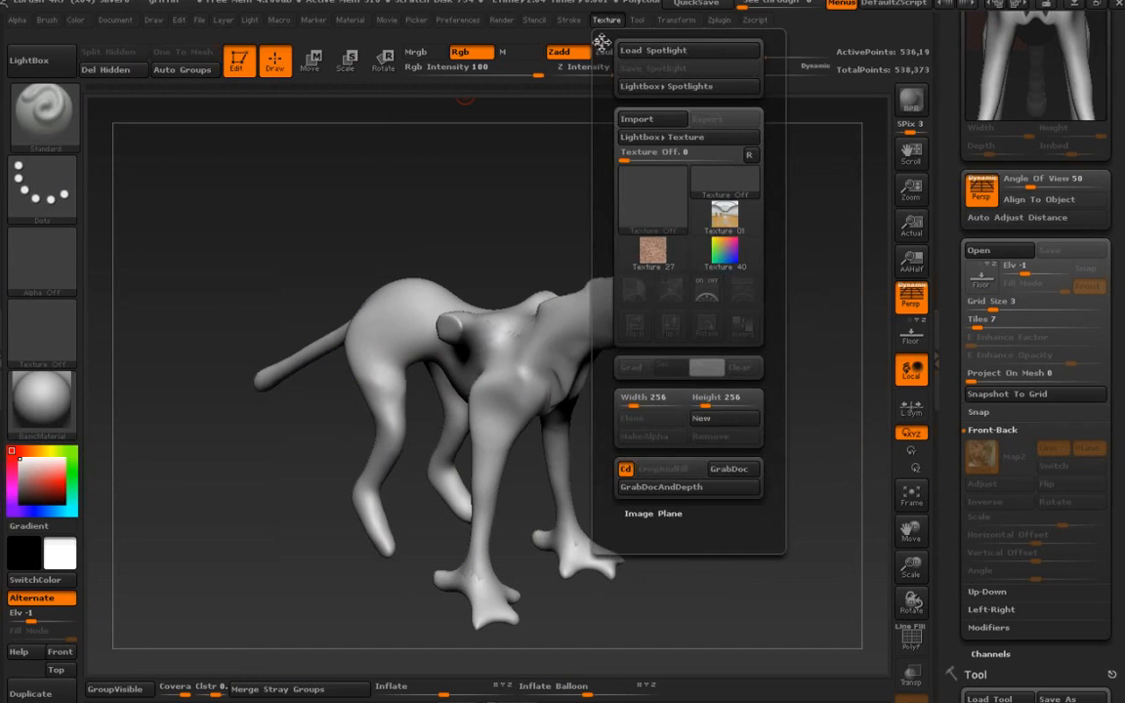
left_click(601, 42)
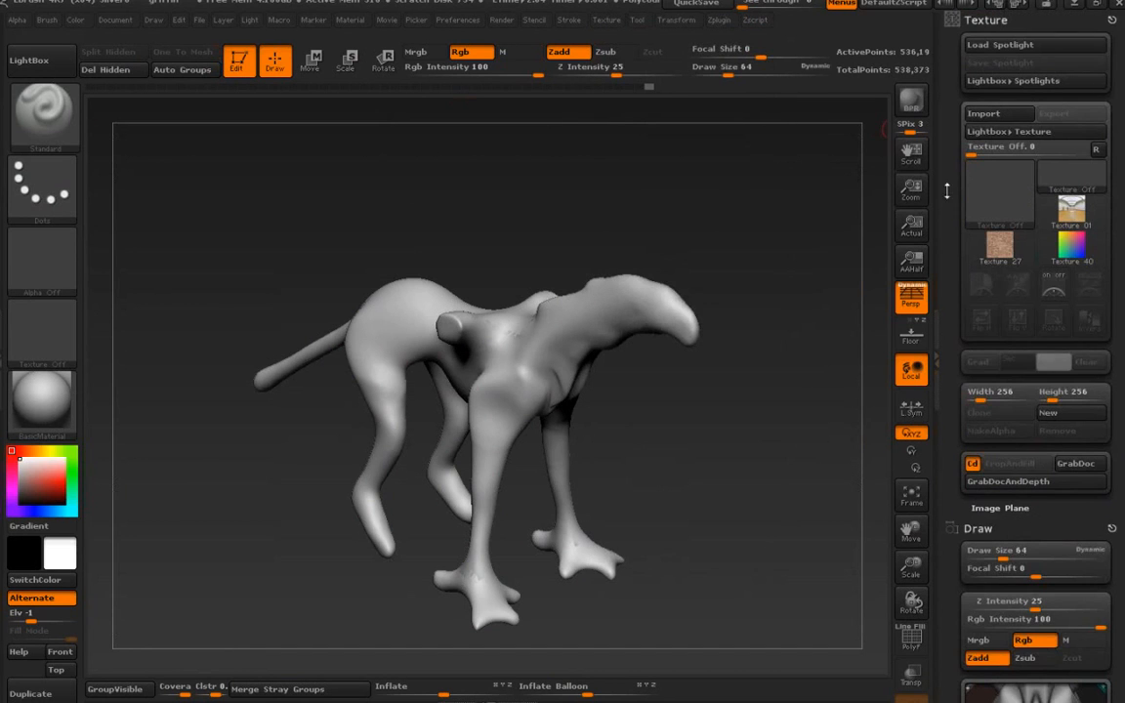
scroll(947, 198, "down", 5)
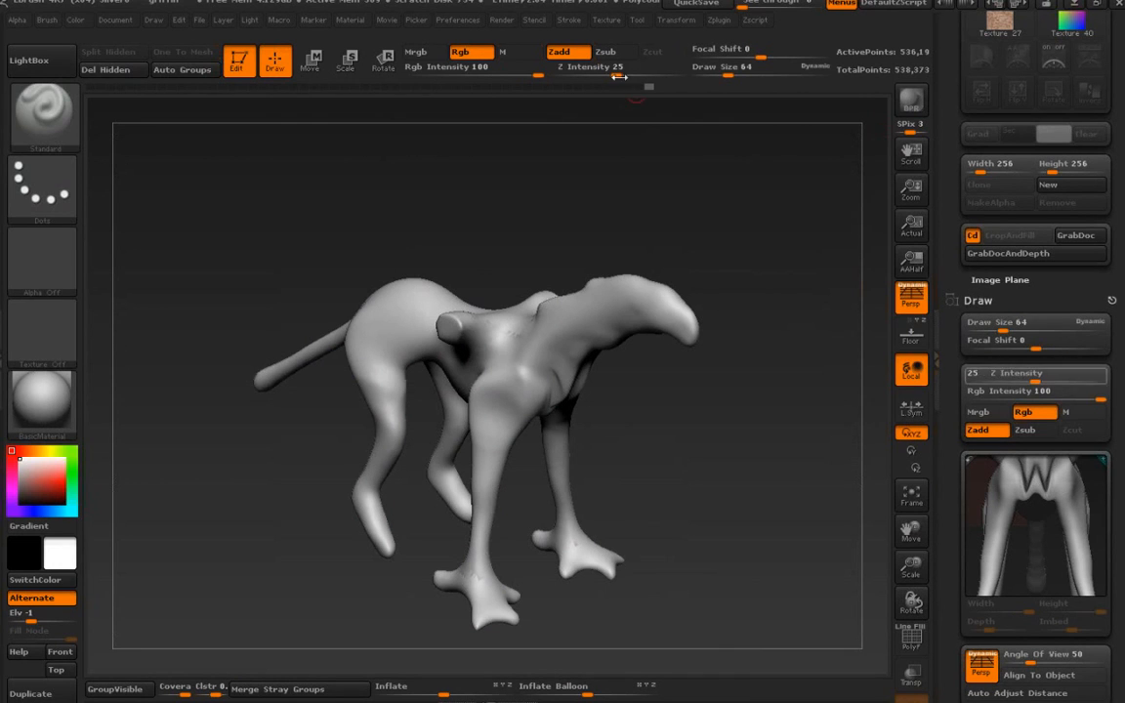
scroll(954, 185, "up", 1)
scroll(954, 184, "up", 6)
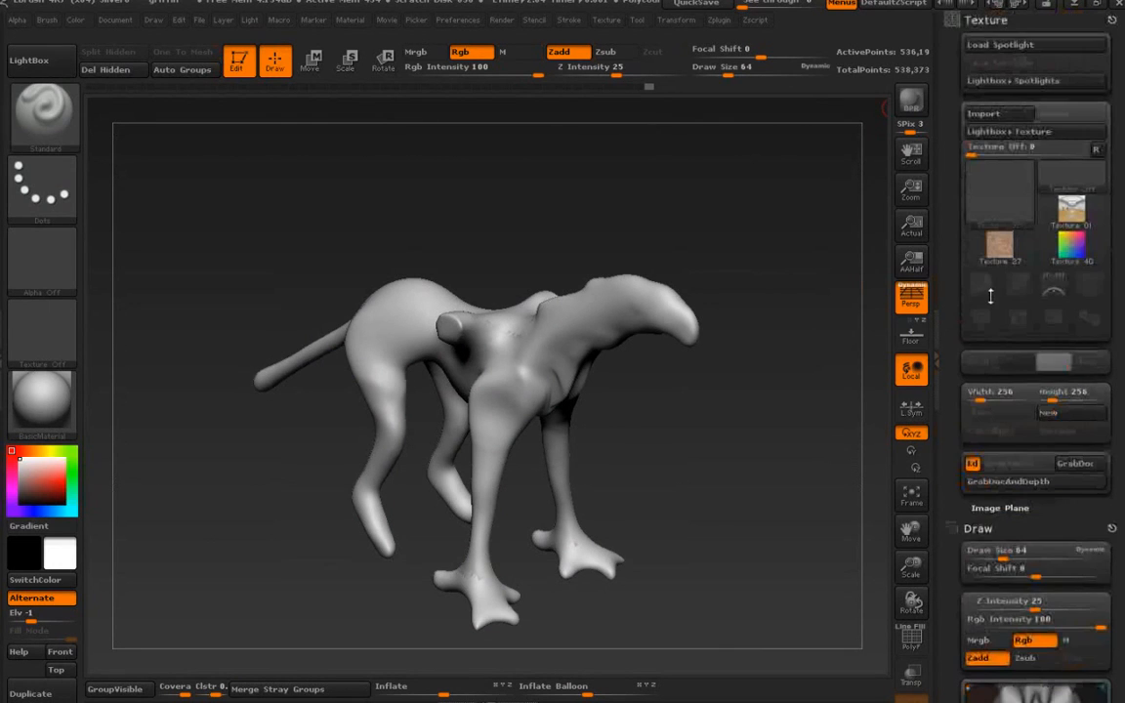
mouse_move(982, 258)
left_mouse_down()
mouse_move(1045, 201)
mouse_move(1003, 300)
mouse_move(991, 206)
left_mouse_up()
left_click(986, 376)
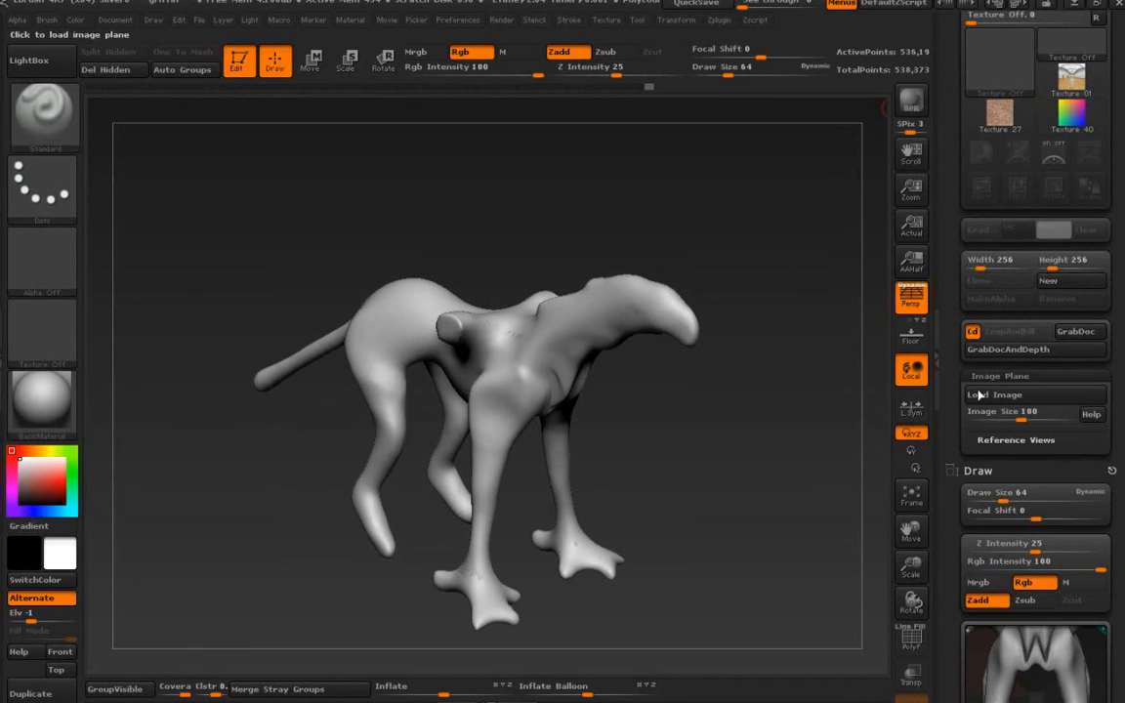
Step: Expand the Reference Views options and preview the preset views such as Back, Right and Left, ending on the Front view
left_click(989, 440)
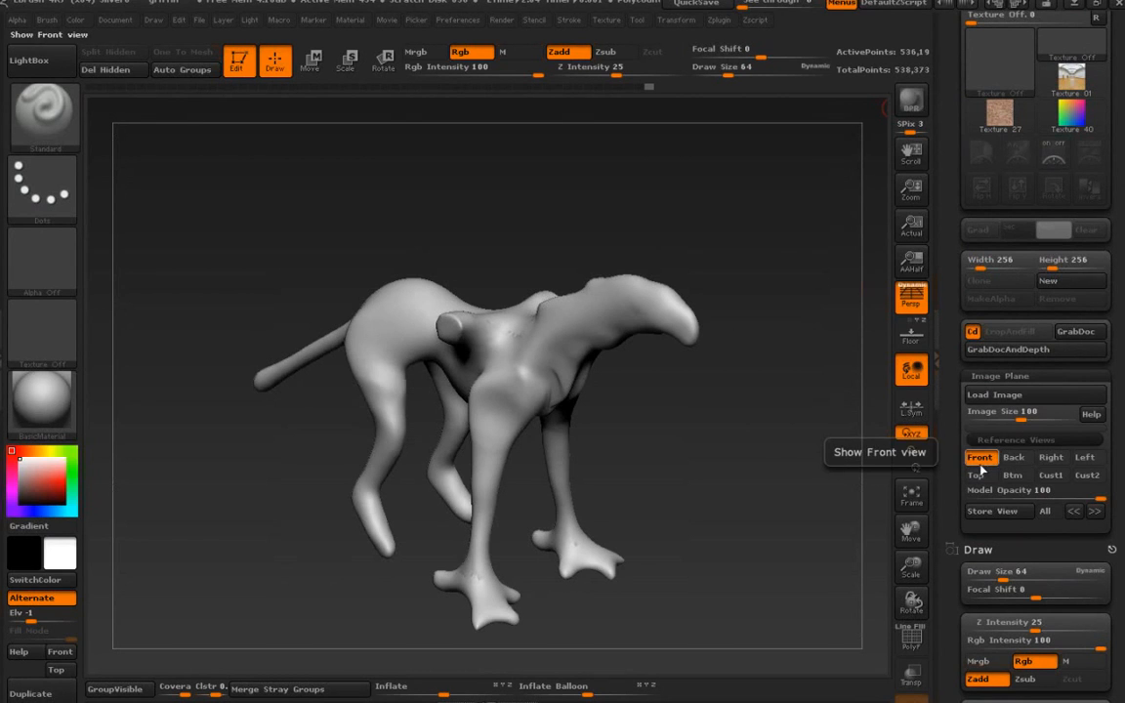
left_click(1014, 457)
left_click(1049, 458)
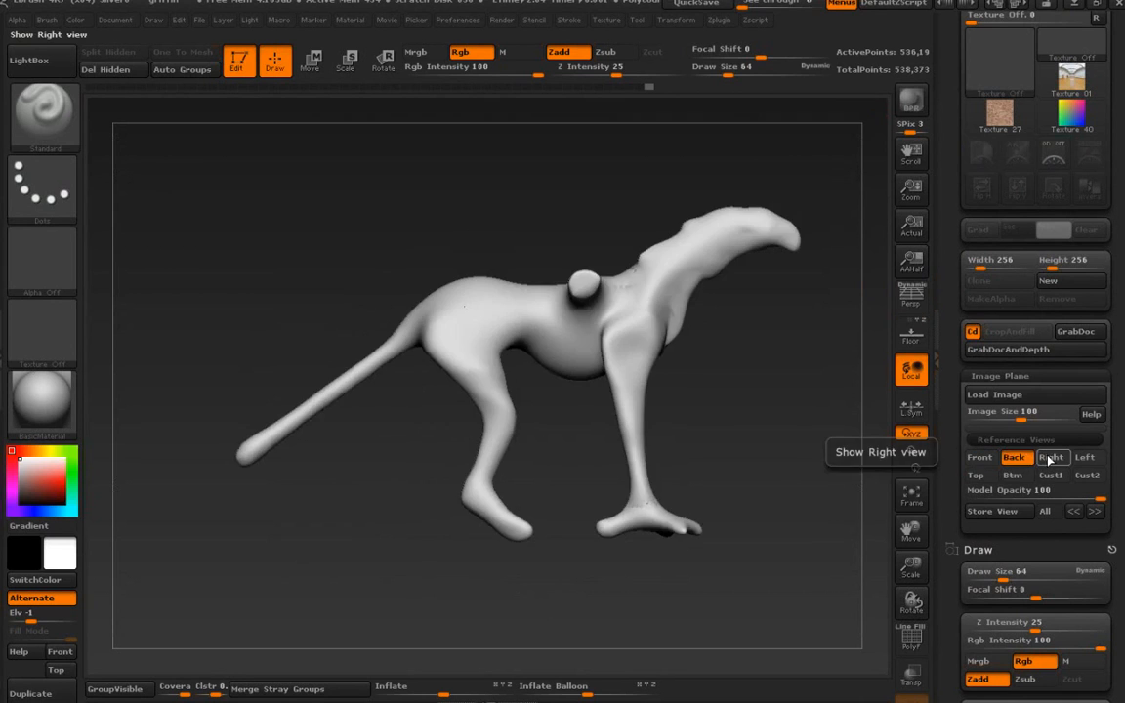
left_click(1085, 459)
left_click(976, 475)
left_click(1012, 475)
left_click(1051, 475)
left_click(1091, 459)
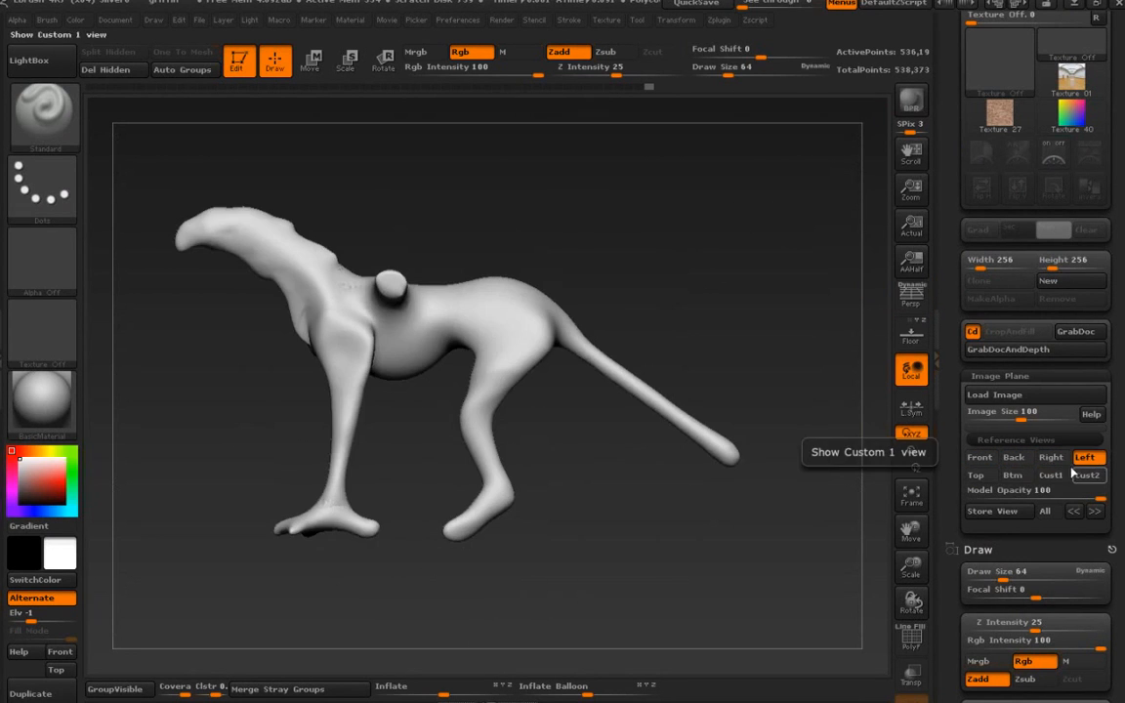
left_click(980, 458)
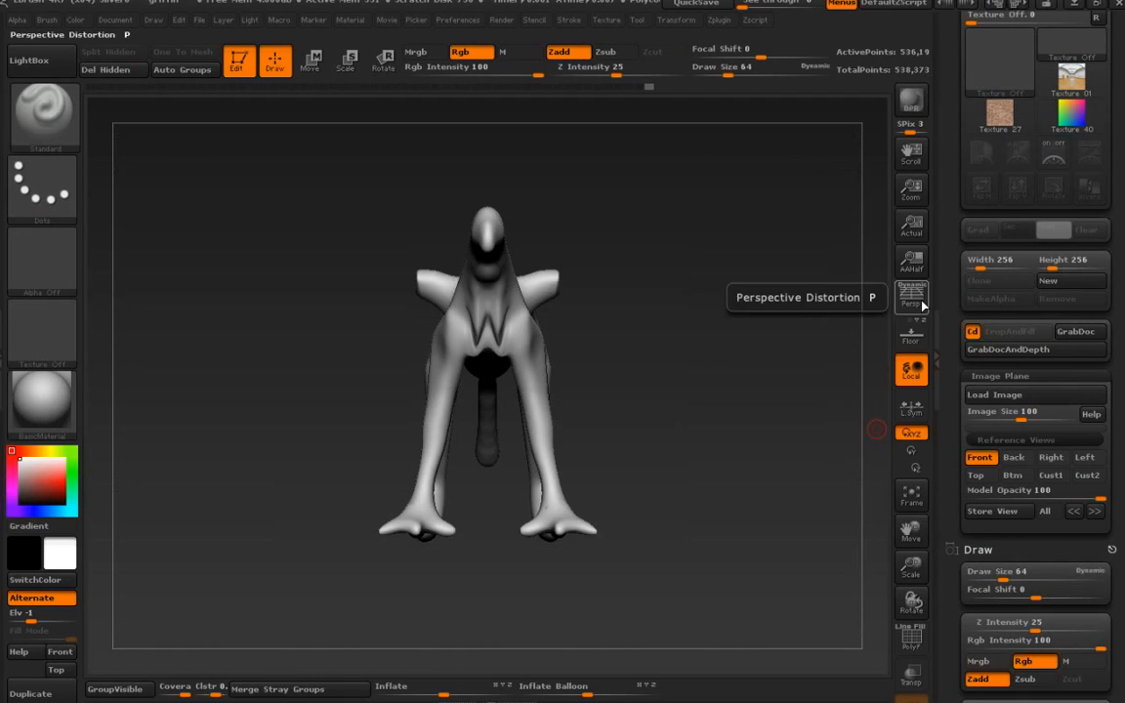
Step: Store the Back reference view with the model turned to face front, perspective enabled and the griffin reference sheet loaded as image plane
left_click(1012, 458)
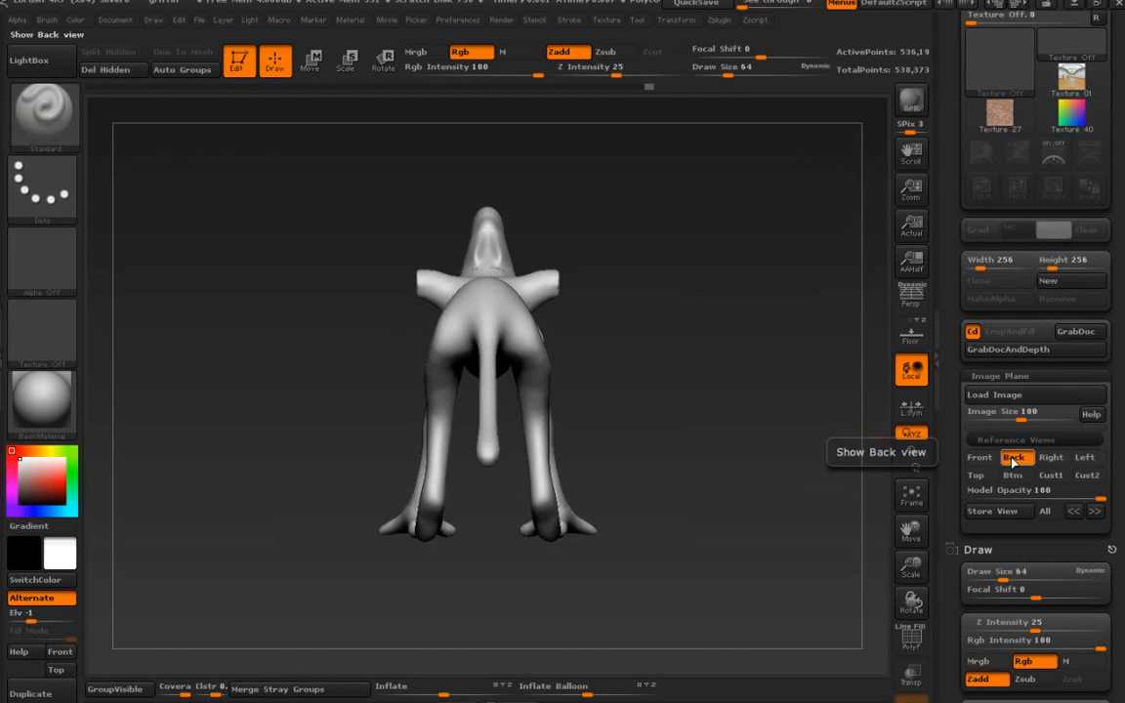
left_click_drag(248, 446, 335, 488)
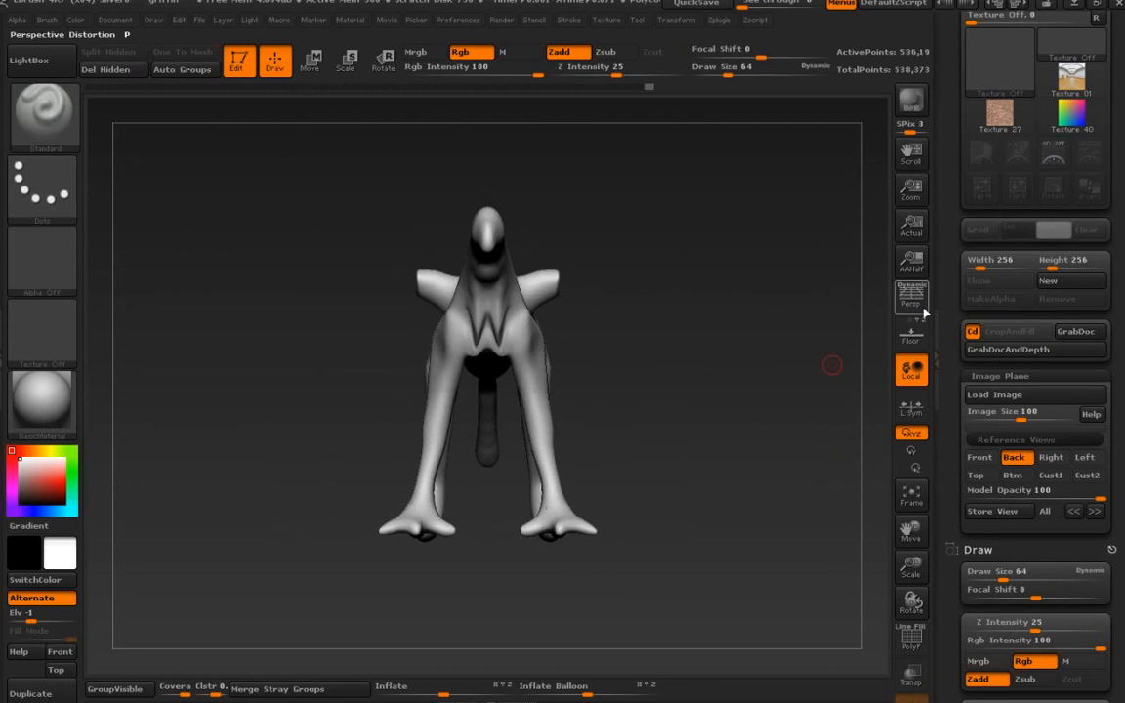
left_click(921, 307)
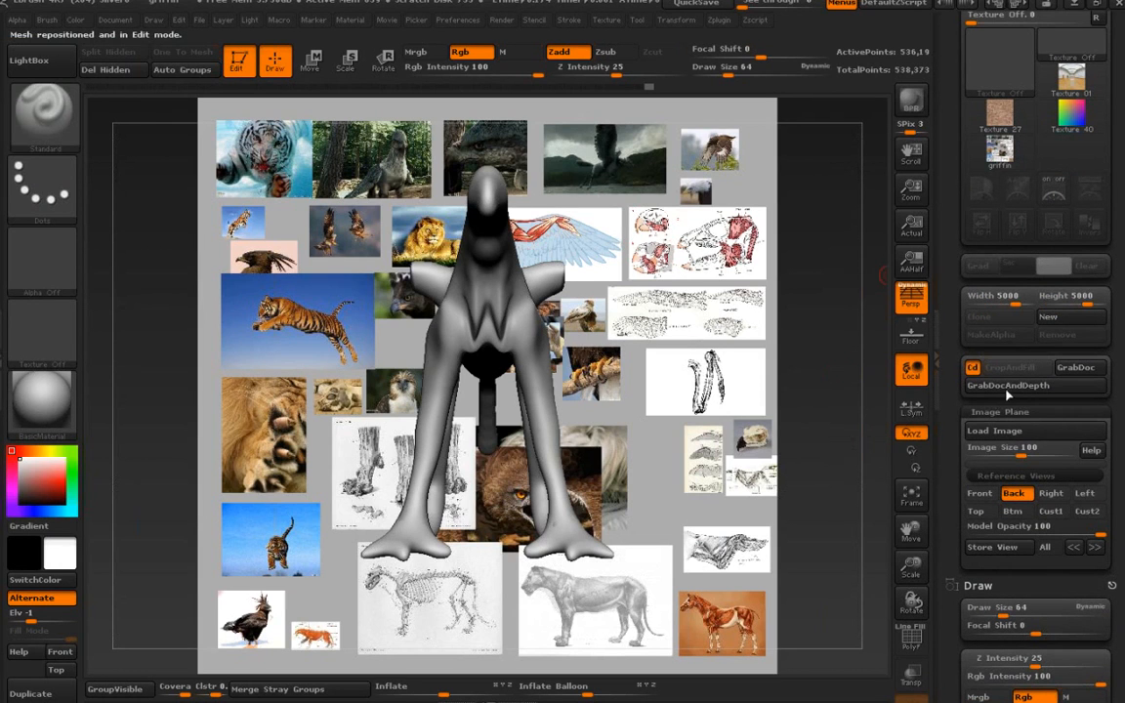
left_click(991, 548)
Step: Orbit the model and switch between the Front, Right and Back reference views to check the stored Back view
mouse_move(547, 182)
left_mouse_down()
mouse_move(582, 202)
mouse_move(630, 444)
mouse_move(632, 421)
mouse_move(662, 404)
left_mouse_up()
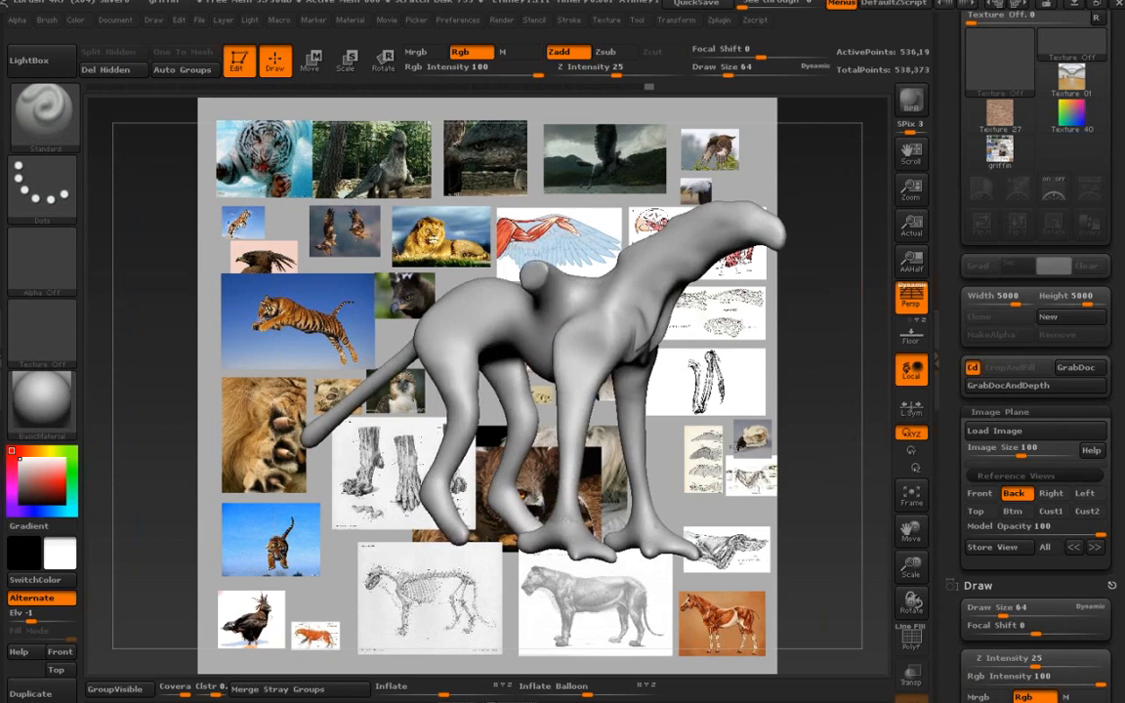
left_click(977, 494)
left_click(1006, 494)
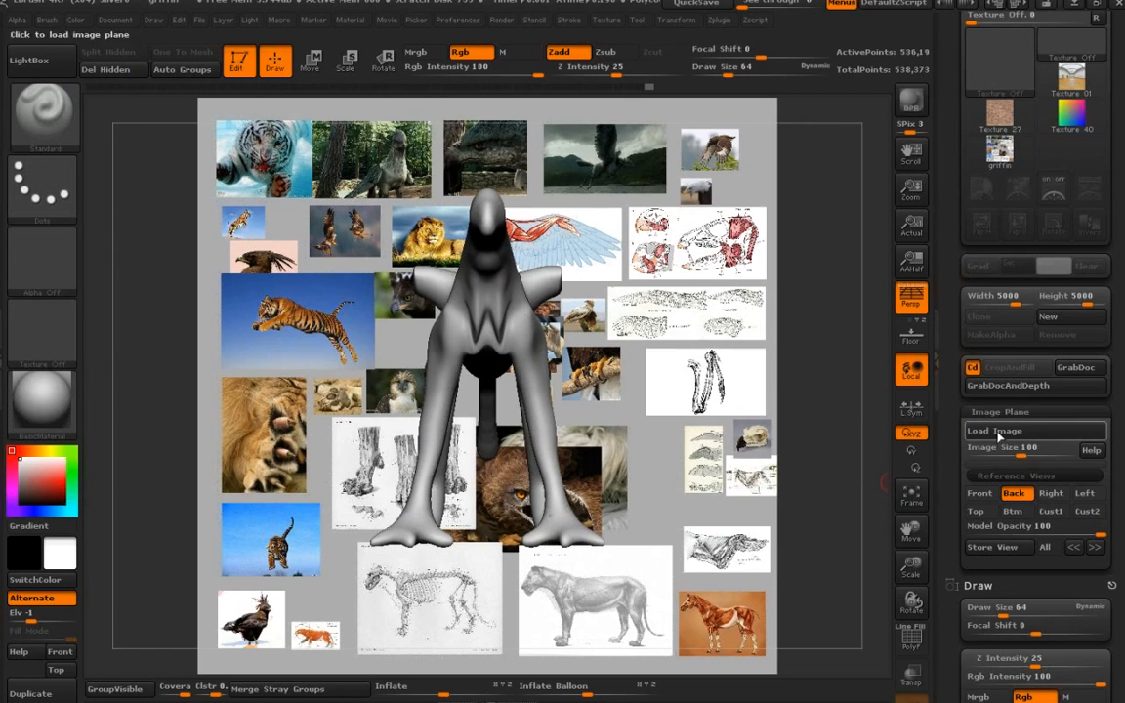
left_click(1049, 494)
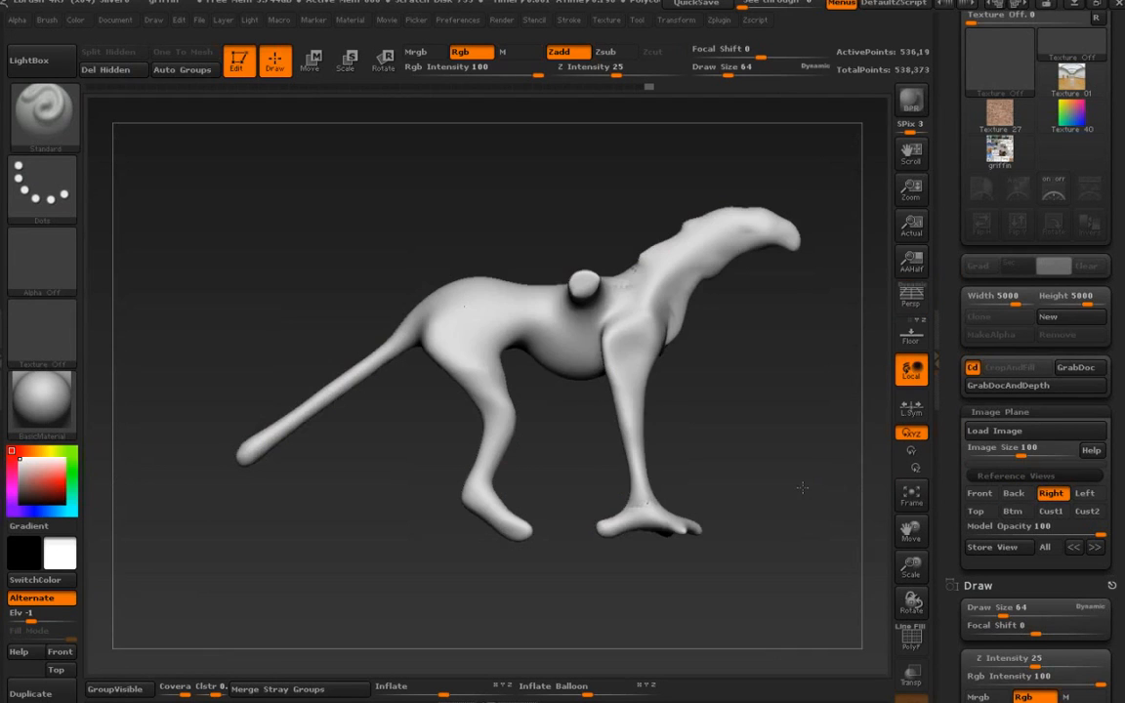
left_click(979, 494)
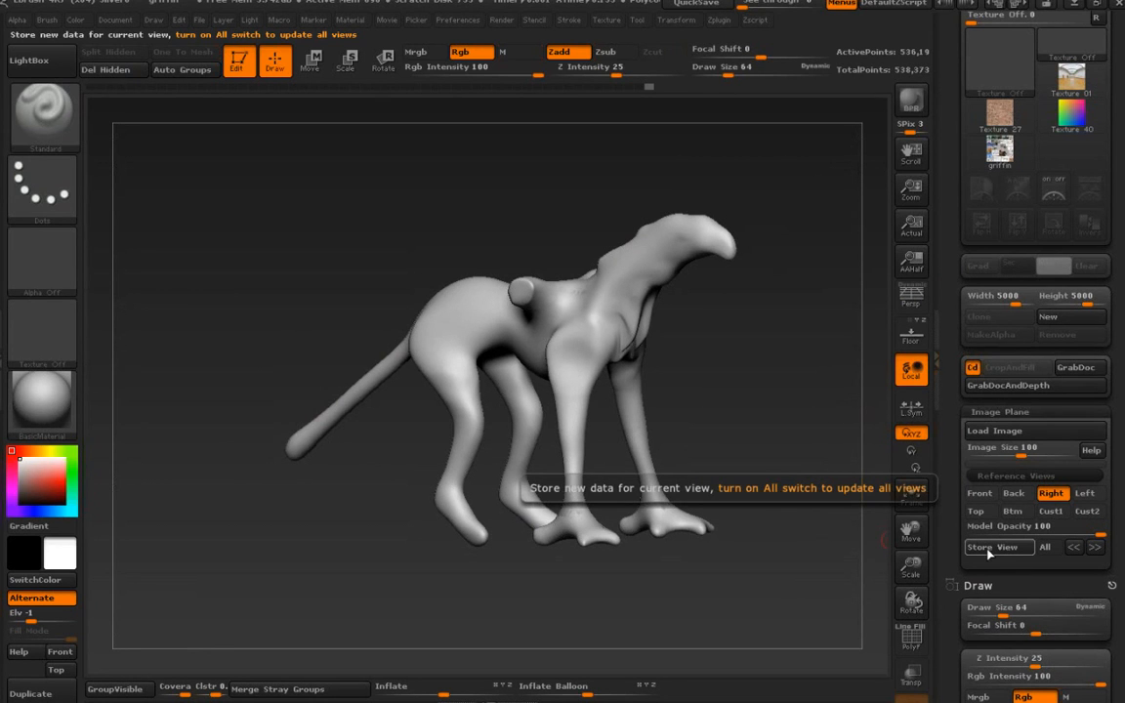
left_click(1013, 493)
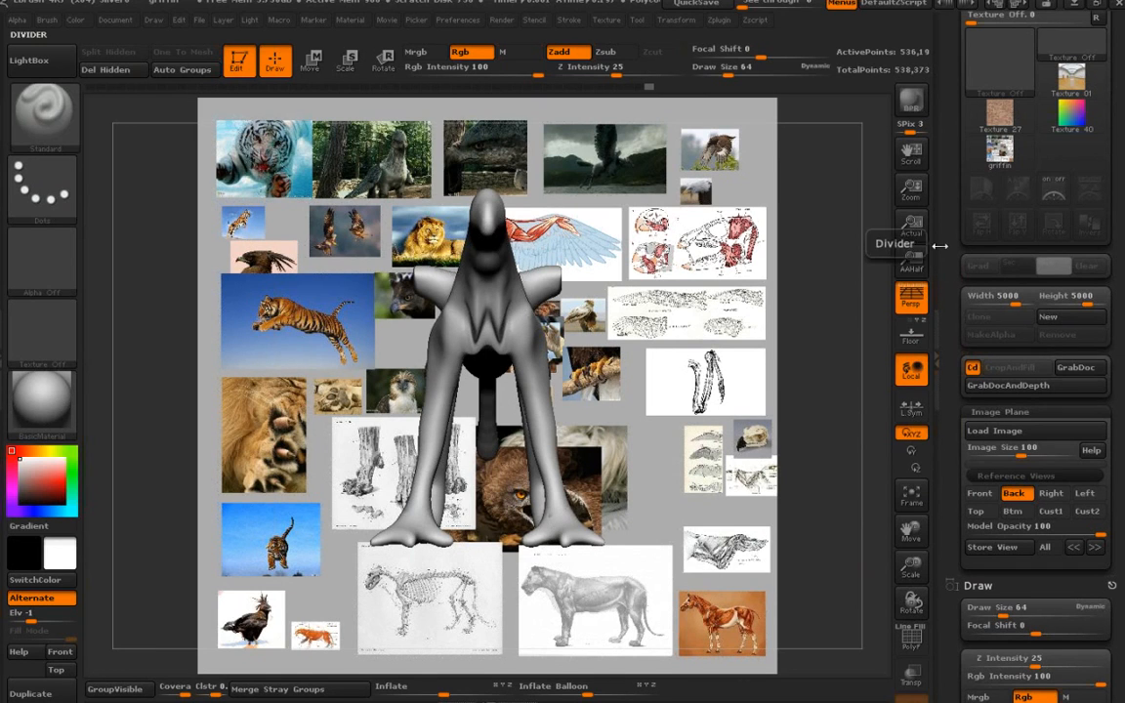
Step: Assign 1 as the custom hotkey for the Front reference view, accepting its reassignment from another interface item
left_click_drag(943, 373, 956, 310)
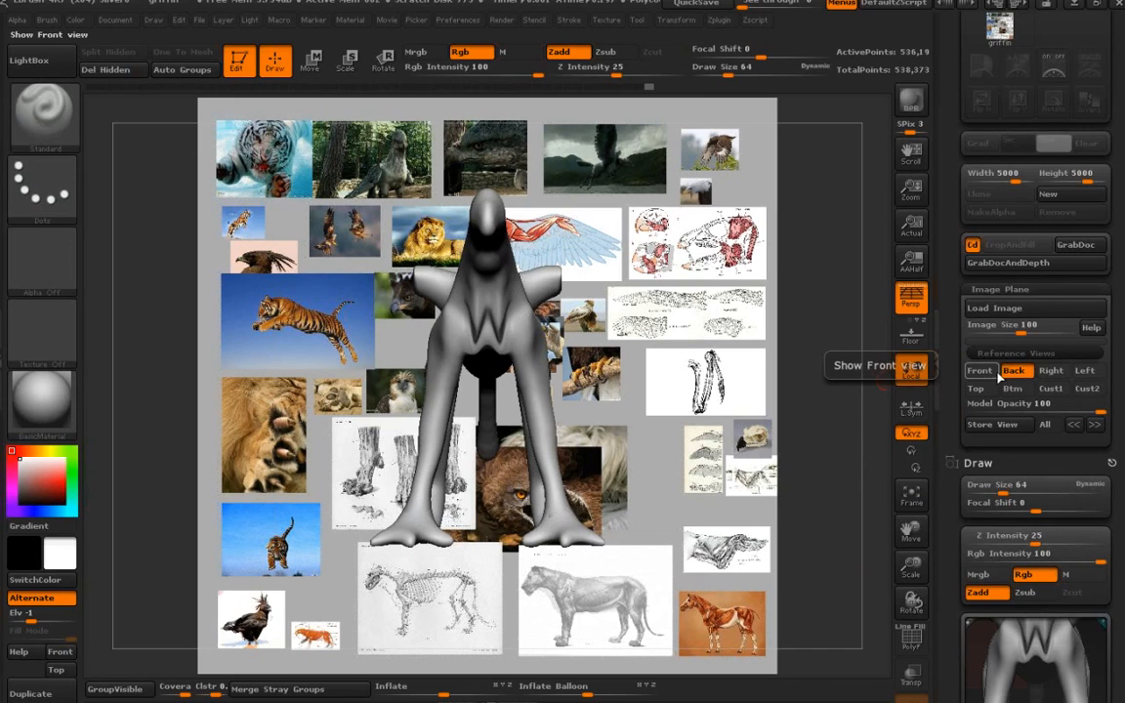
key("ctrl")
left_click(988, 372, "ctrl+alt")
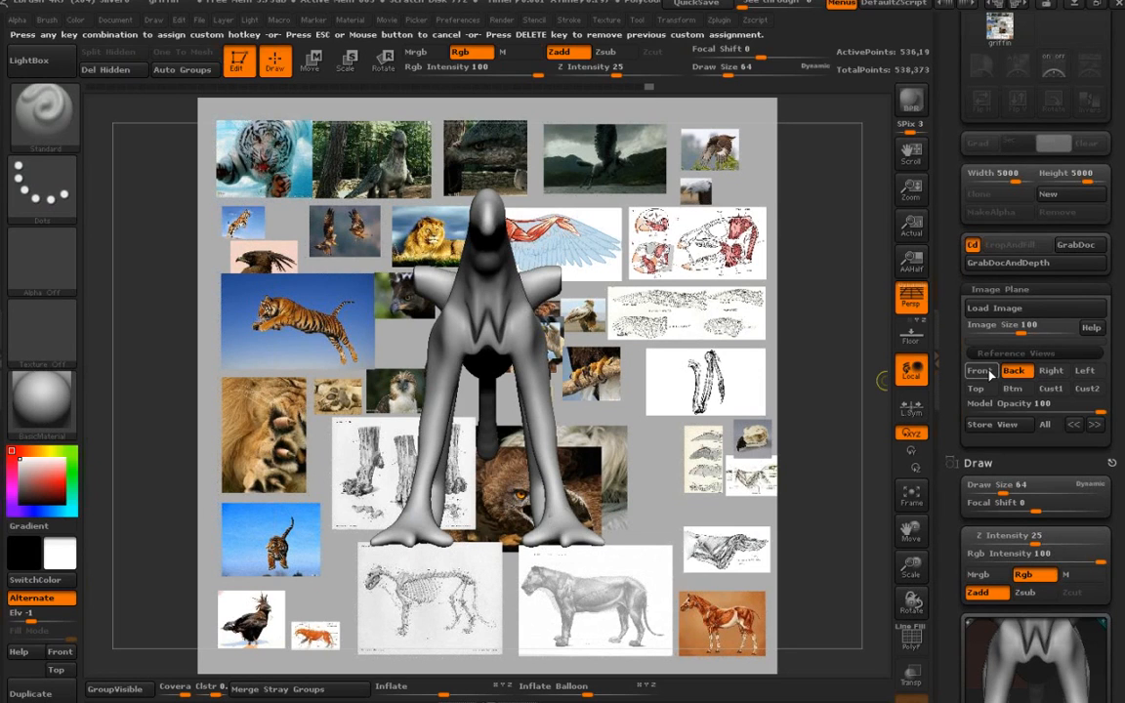
key("1")
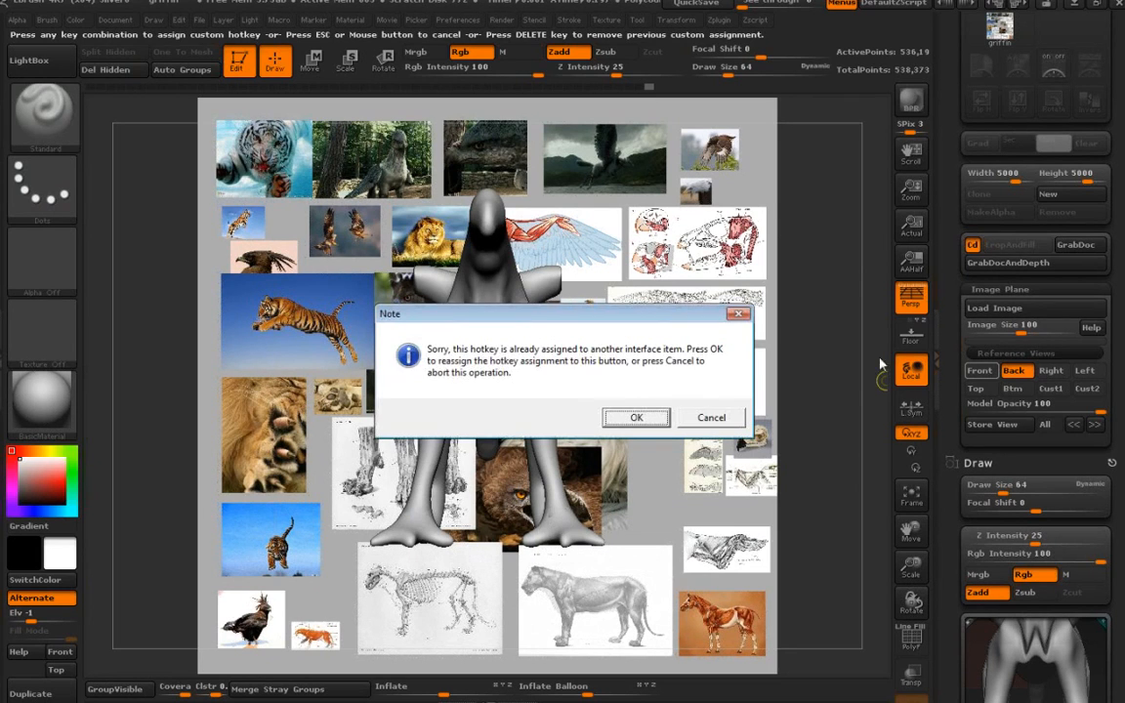
left_click(635, 417)
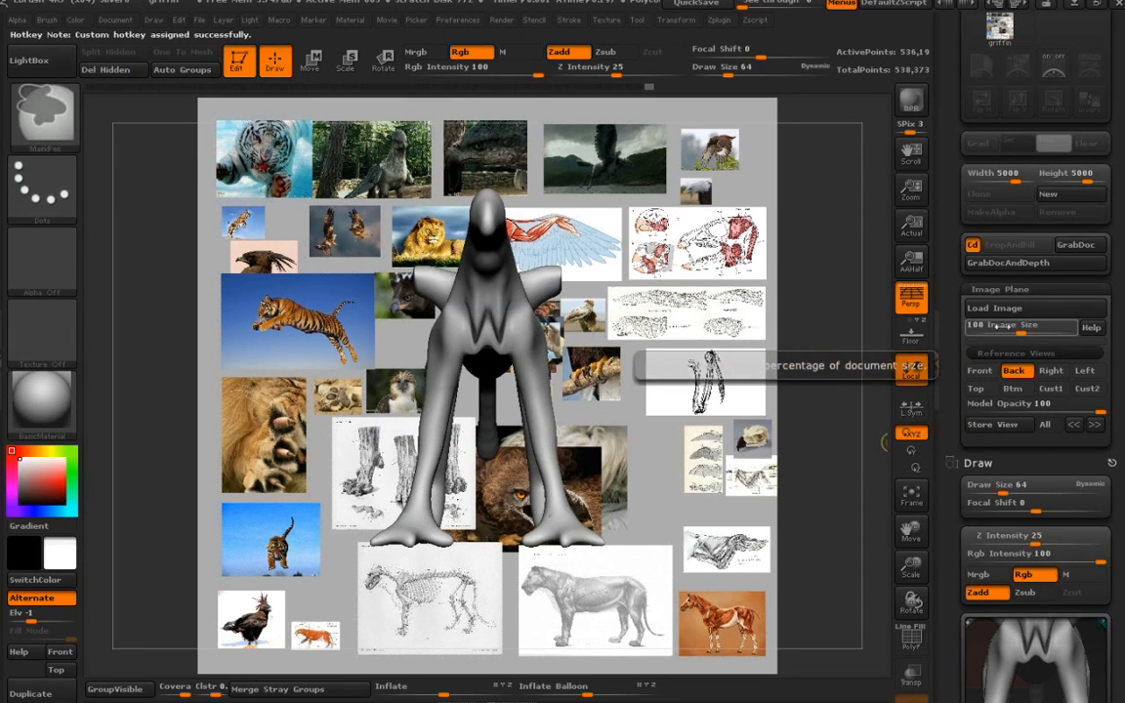
Step: Assign K as the custom hotkey for the Front reference view and try it out
left_click(981, 374, "ctrl+alt")
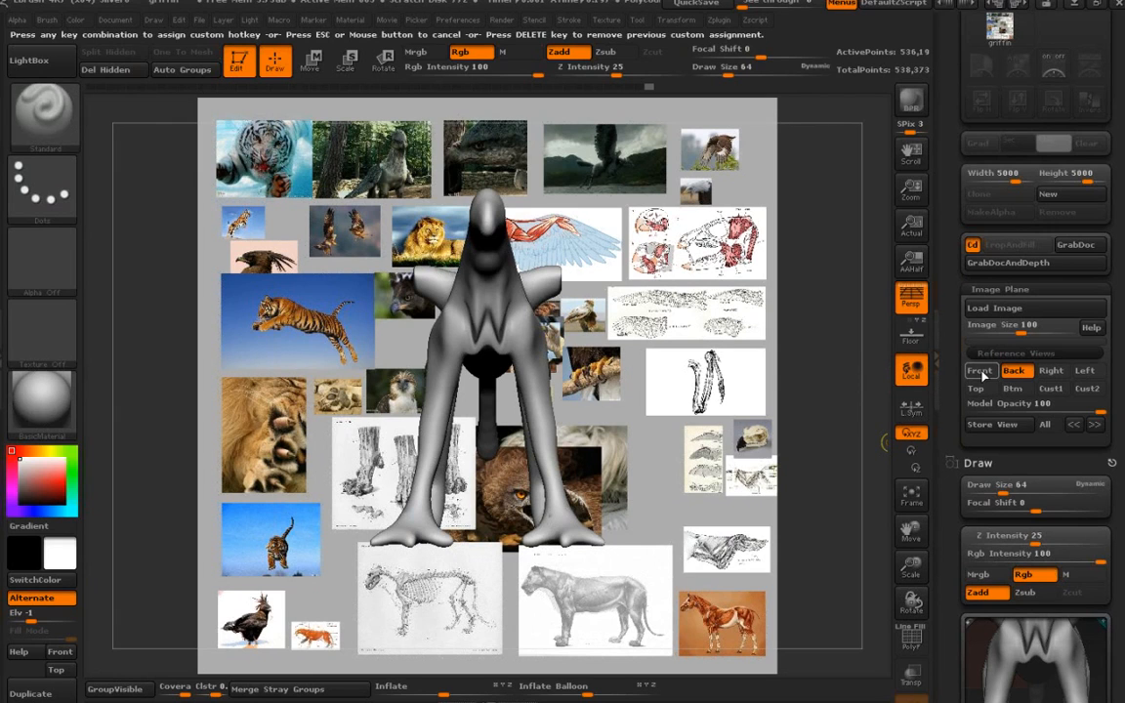
key("k")
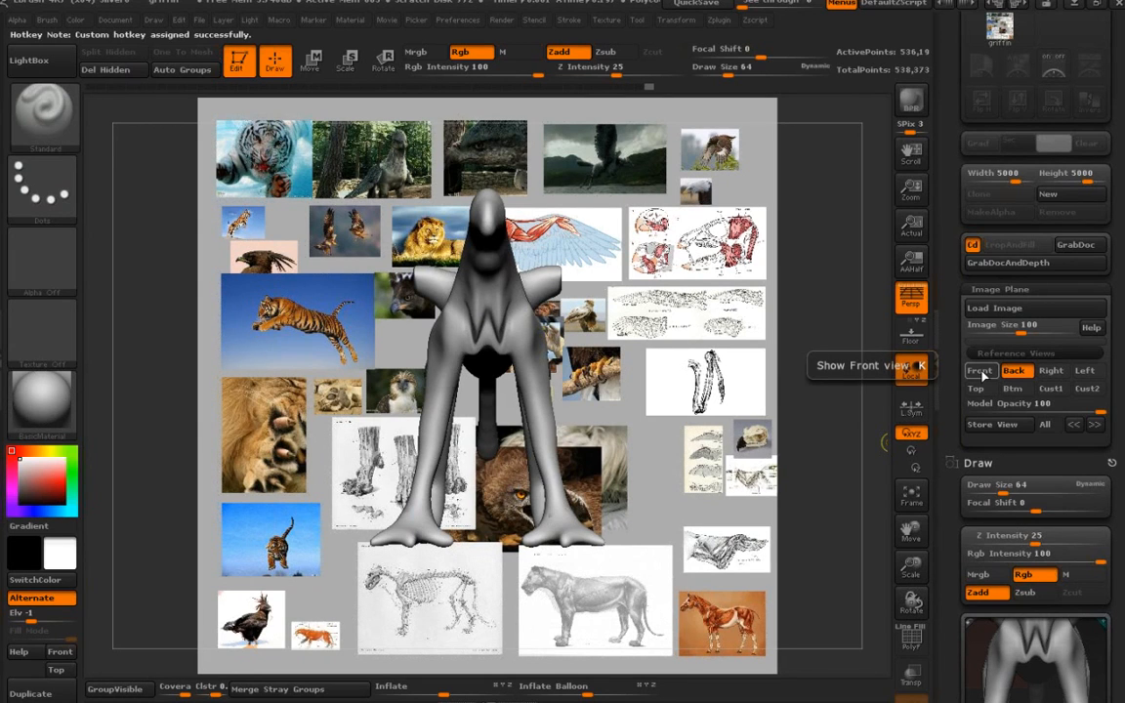
key("k")
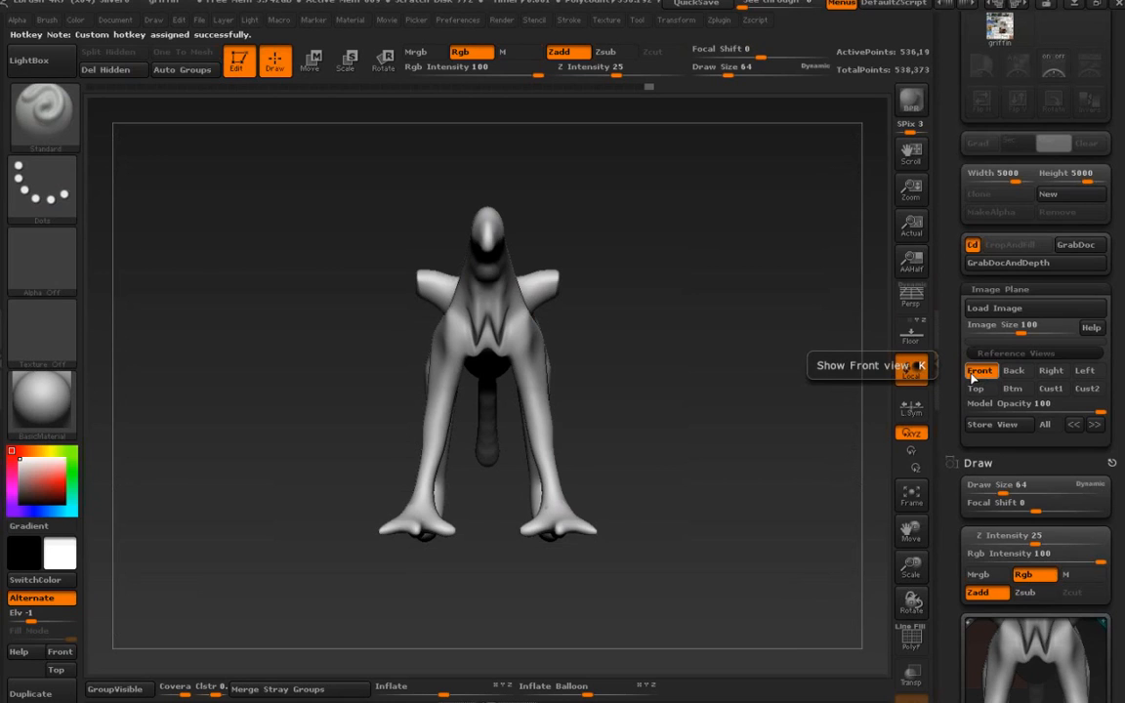
Step: Assign J as the custom hotkey for the Back reference view
key("ctrl")
left_click(1013, 372, "ctrl+alt")
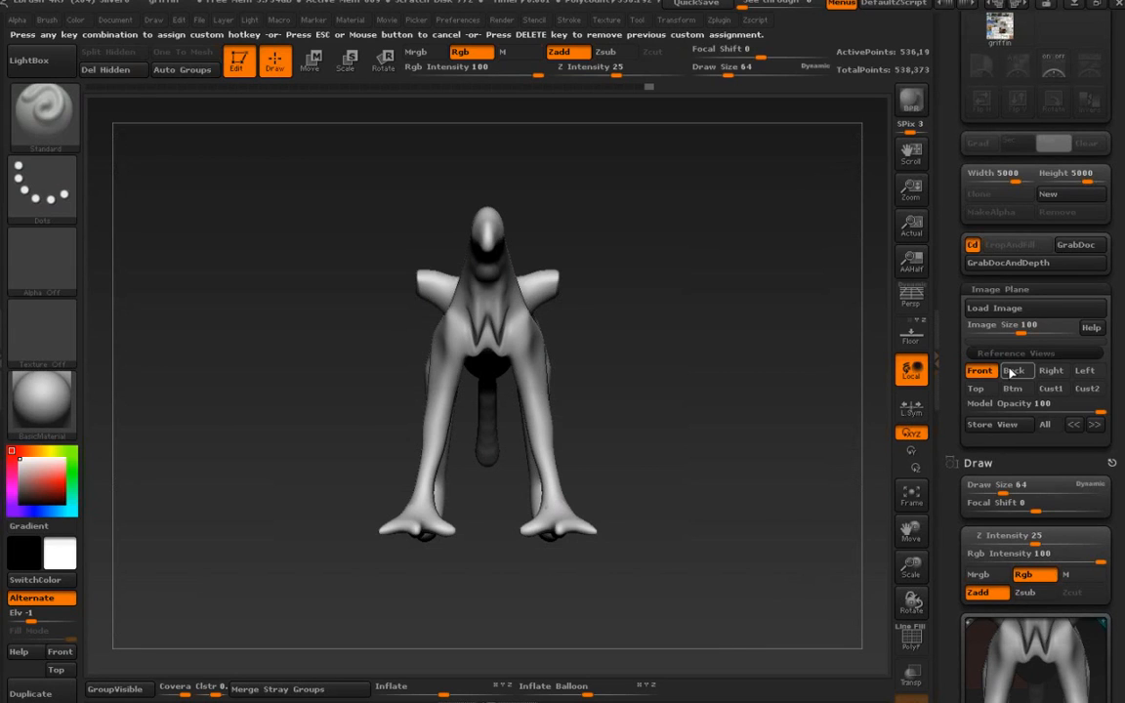
key("j")
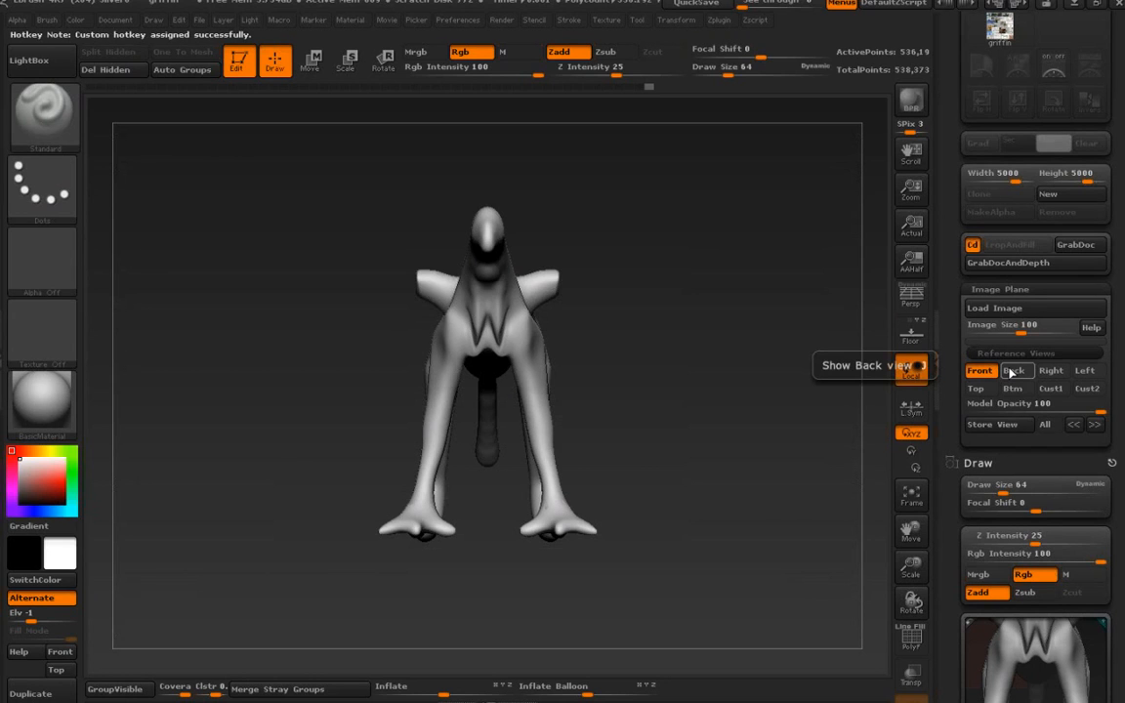
Step: Test switching between the Back view with the griffin sheet and the Front view, dismissing the script notes
left_click(1014, 371)
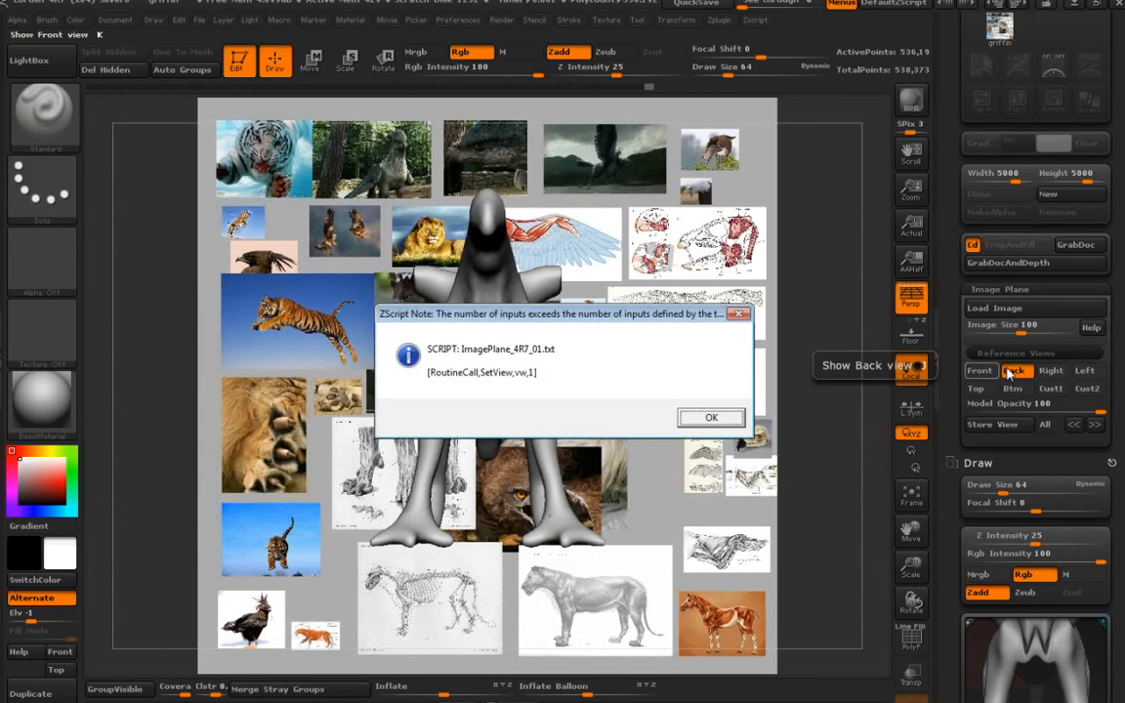
key("Return")
left_click(1010, 372)
key("Return")
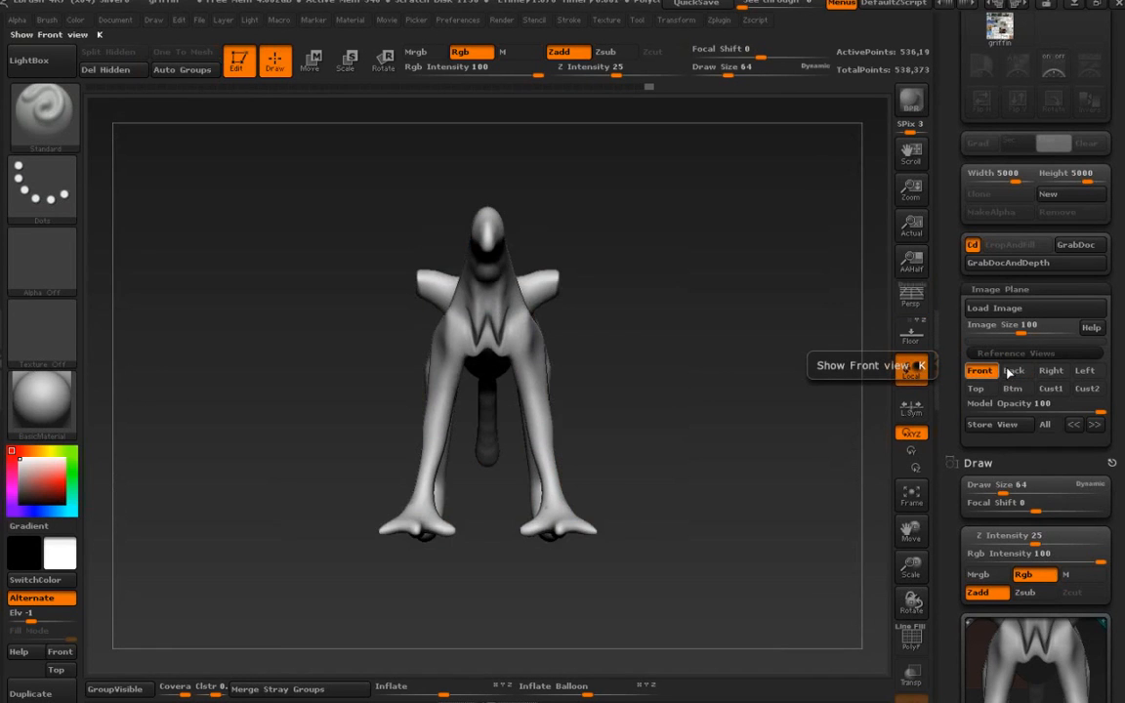